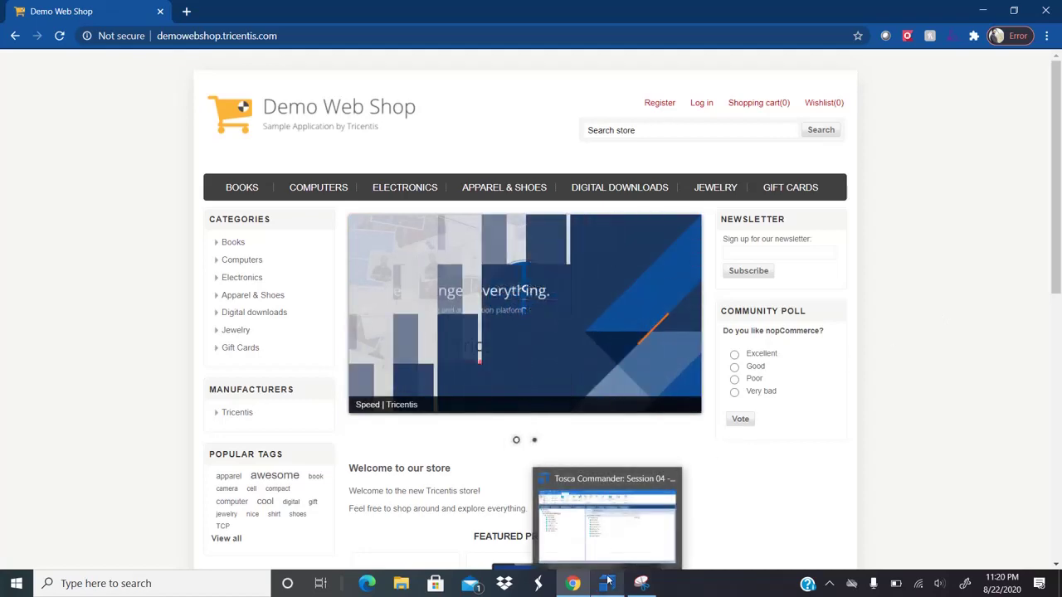
Switch to Tosca Commander and paste a copy of the "Verificaiton of Shpping Price" folder into the Test Case 1 folder
left_click(608, 583)
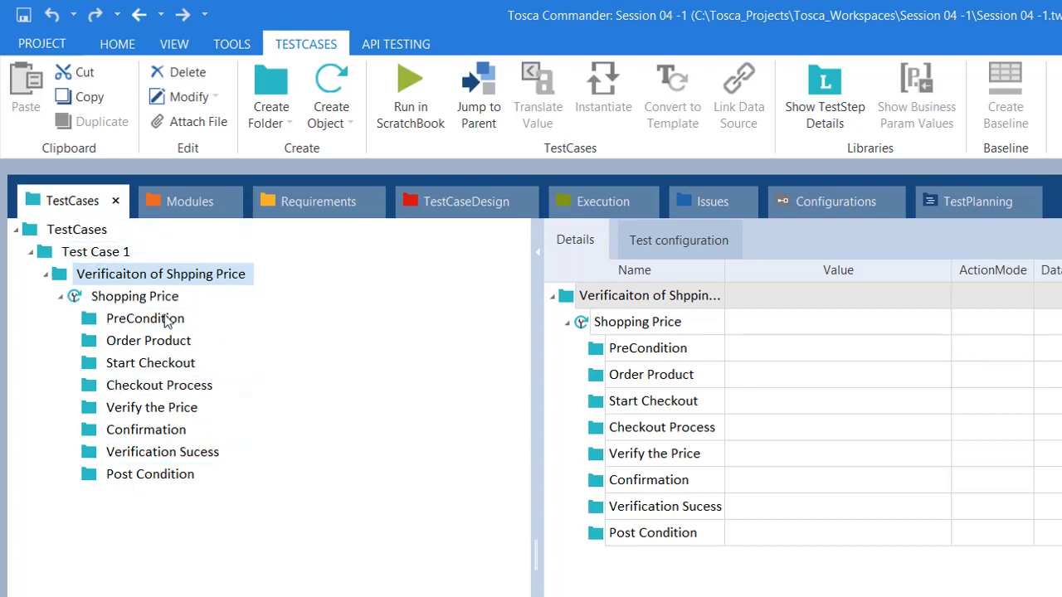
left_click(45, 274)
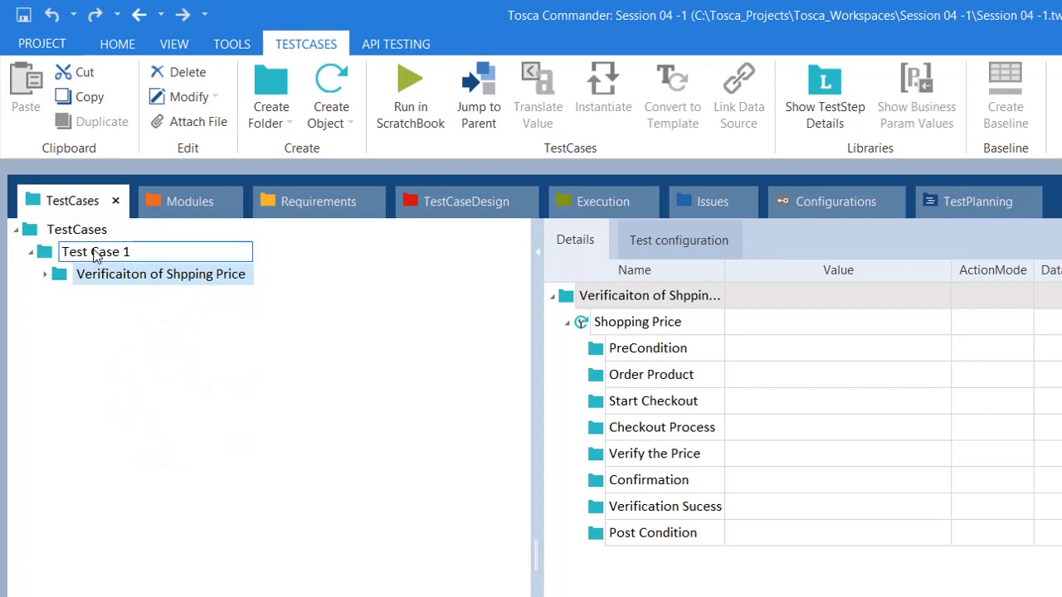
left_click(88, 253)
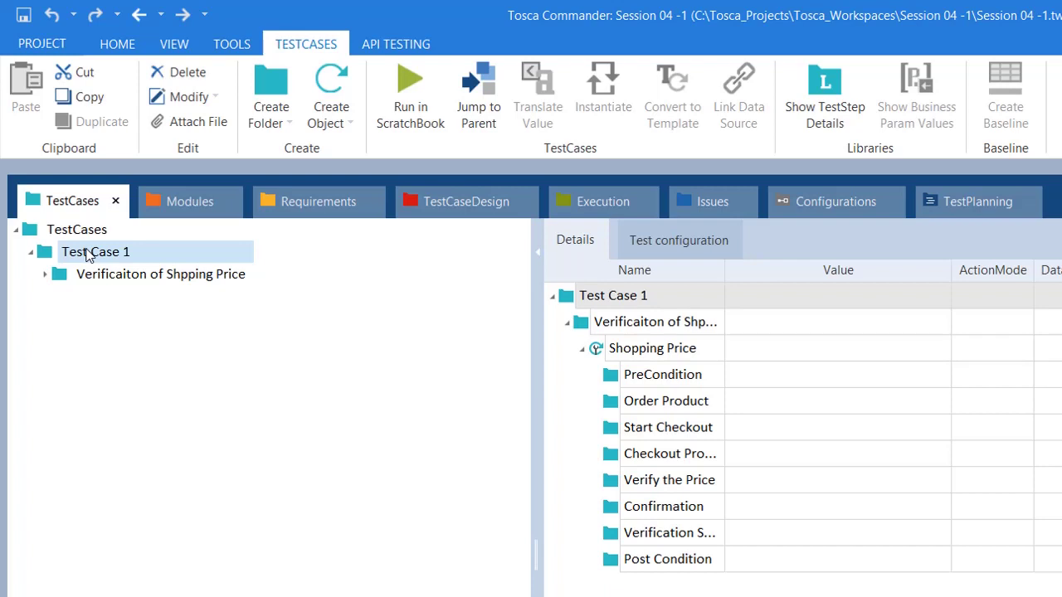
left_click(113, 276)
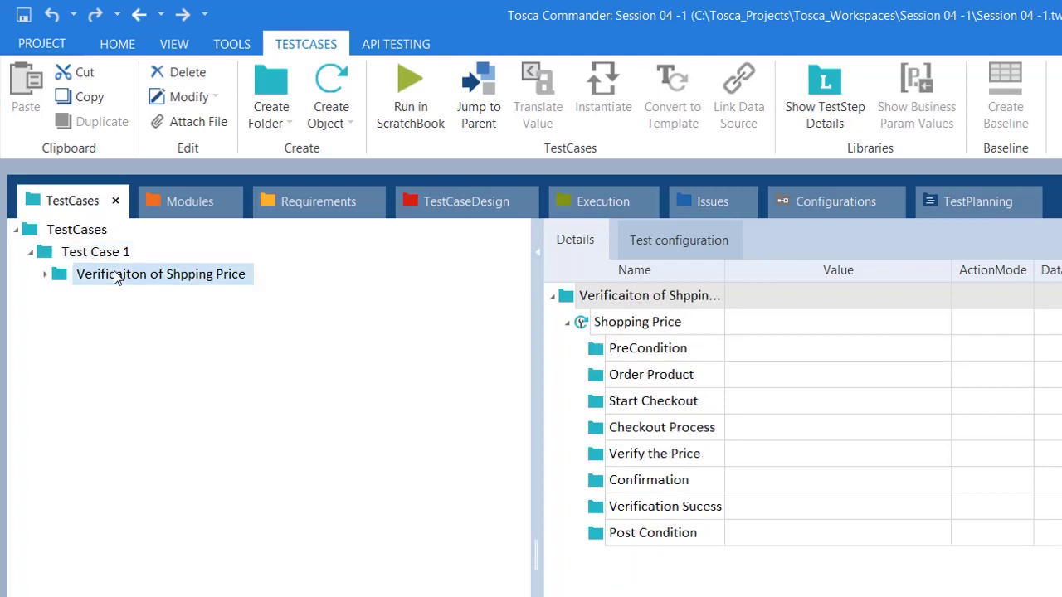
right_click(116, 277)
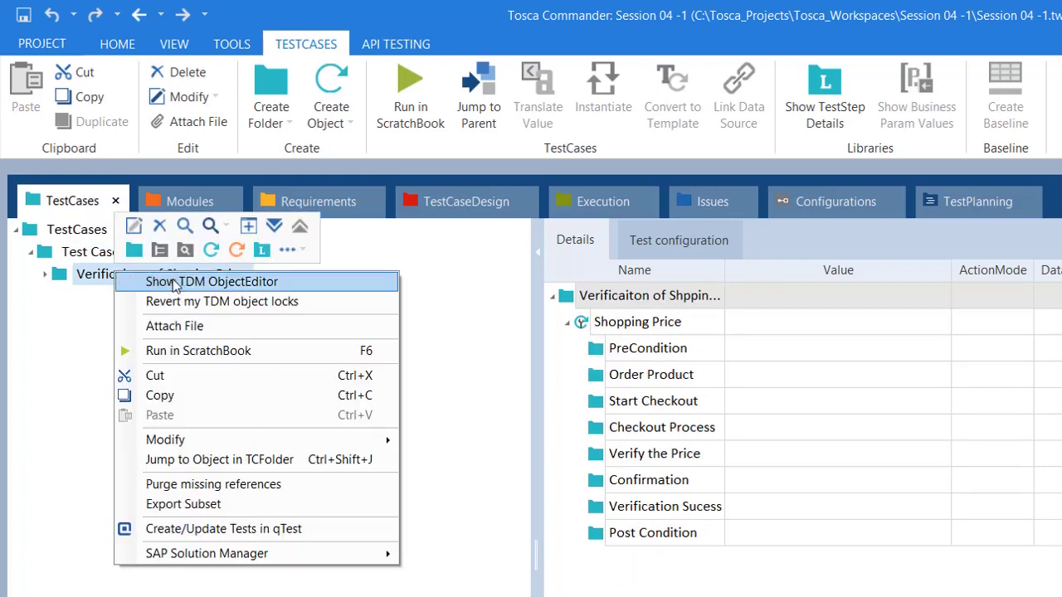
left_click(197, 397)
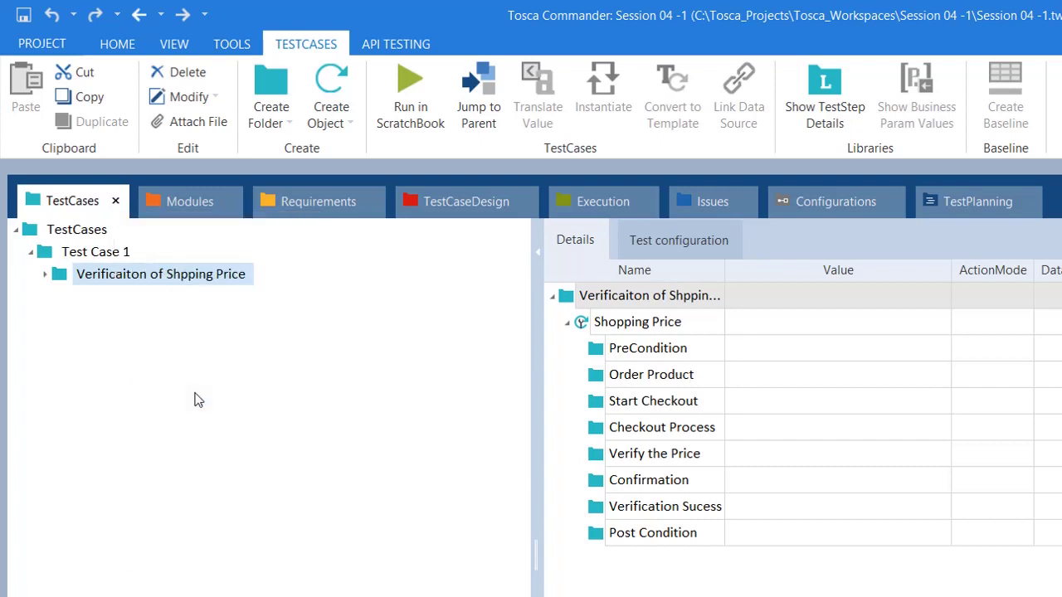
left_click(92, 255)
right_click(91, 263)
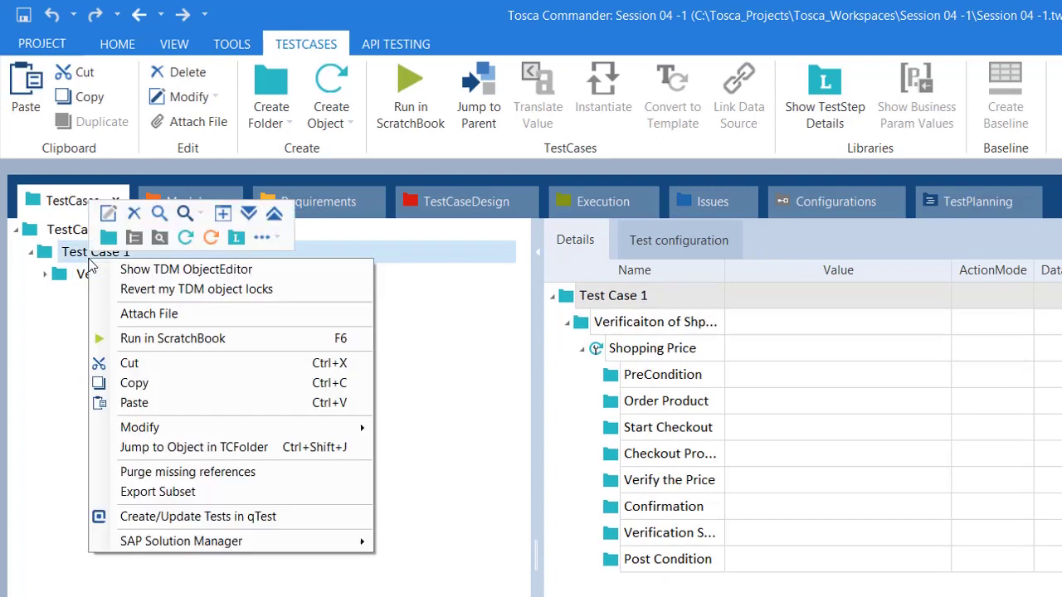
left_click(144, 403)
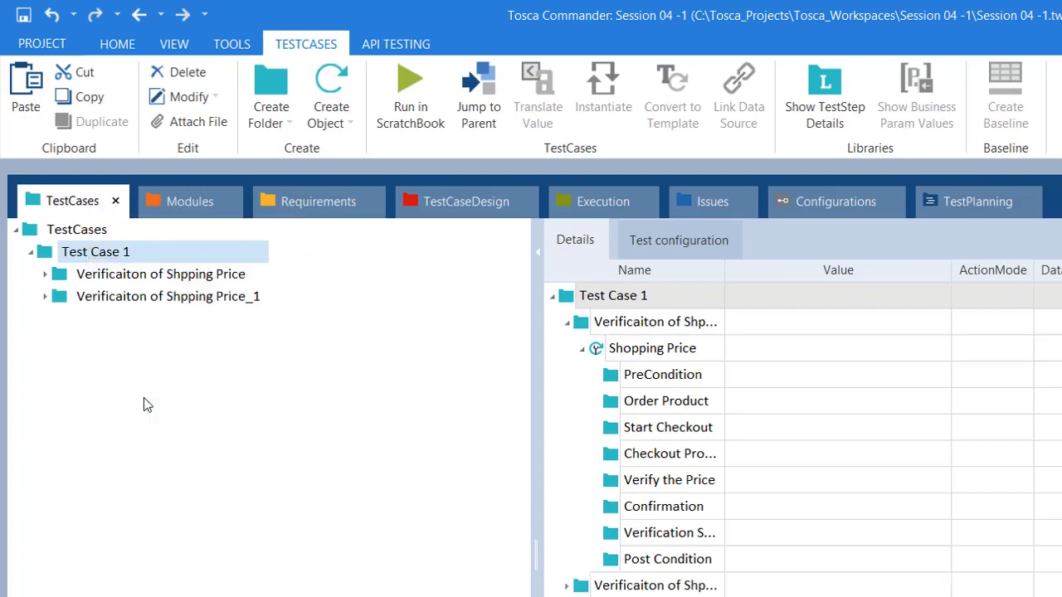
Rename the copied folder under Test Case 1 as "Open and Close Web Shop"
left_click(221, 306)
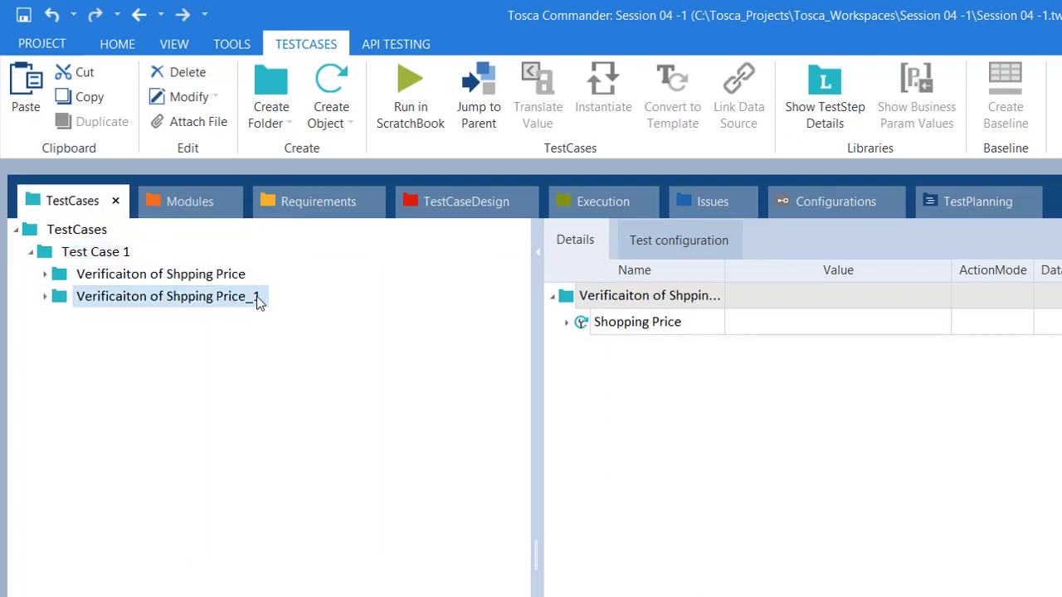
left_click(256, 298)
double_click(256, 298)
left_click(285, 296)
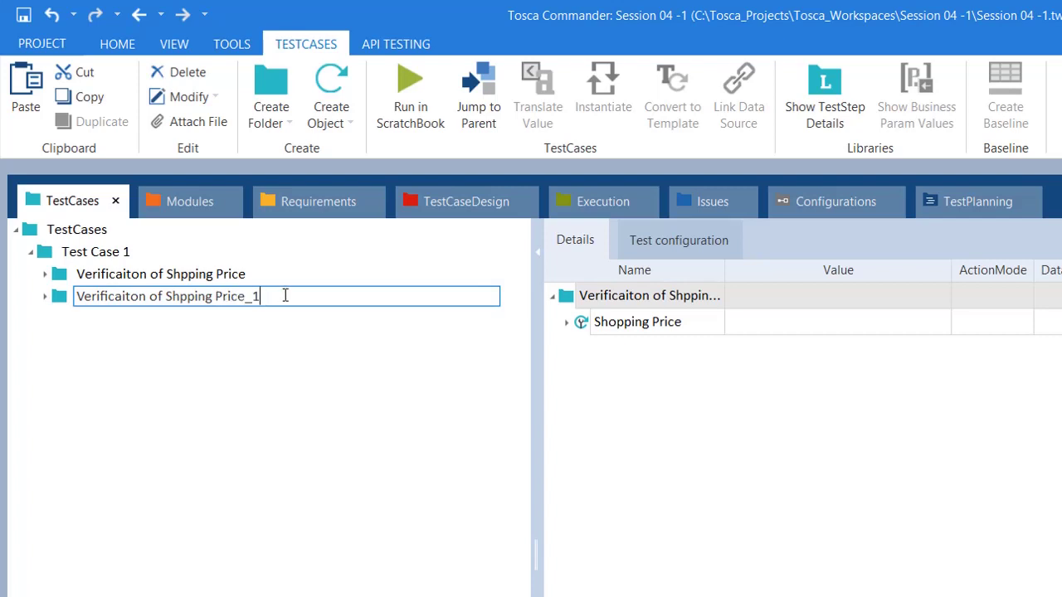
key("ctrl+shift+Left")
key("ctrl+shift+Left")
key("ctrl+shift+Left")
key("ctrl+shift+Left")
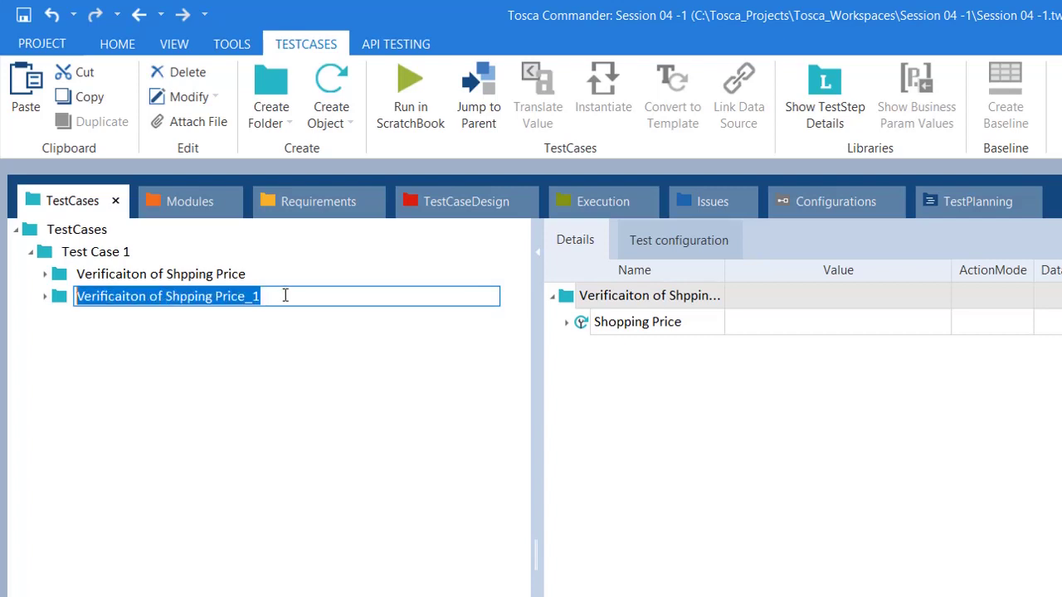
type("OPen an")
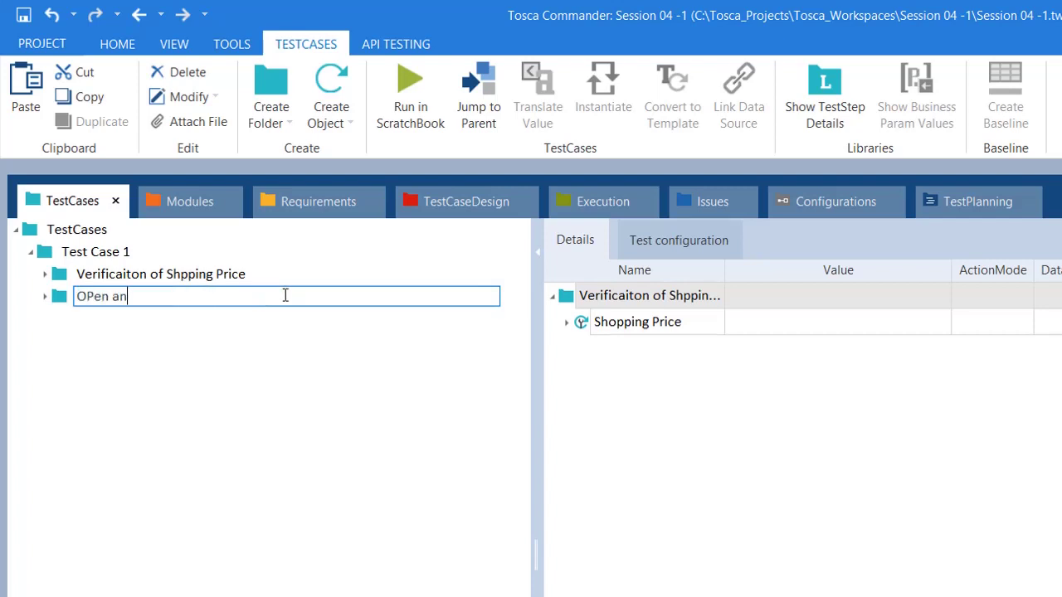
key("BackSpace")
key("BackSpace")
key("BackSpace")
key("BackSpace")
key("BackSpace")
key("BackSpace")
key("BackSpace")
type("Open and CLose")
key("BackSpace")
key("BackSpace")
key("BackSpace")
key("BackSpace")
type("lose Shopping C")
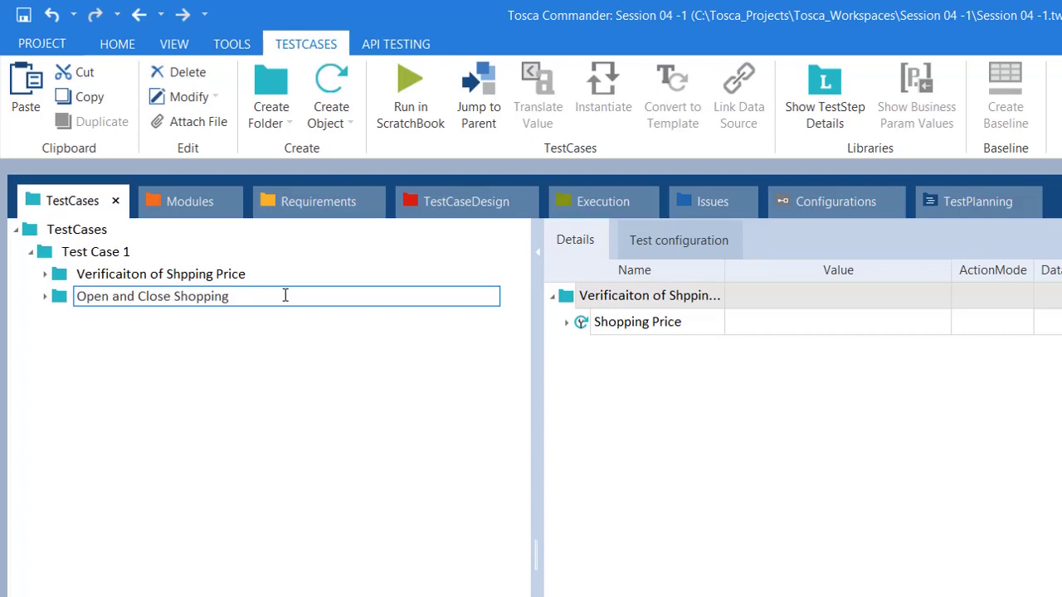
key("ctrl+shift+Left")
type("Web Shop")
key("Return")
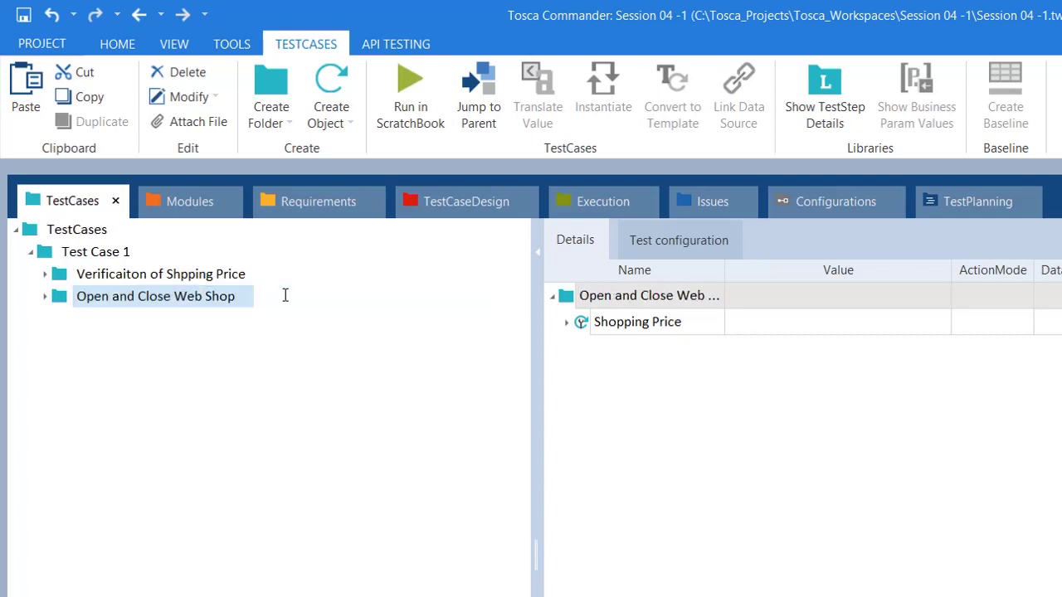
Expand the Open and Close Web Shop folder and select its Shopping Price test case
left_click(46, 296)
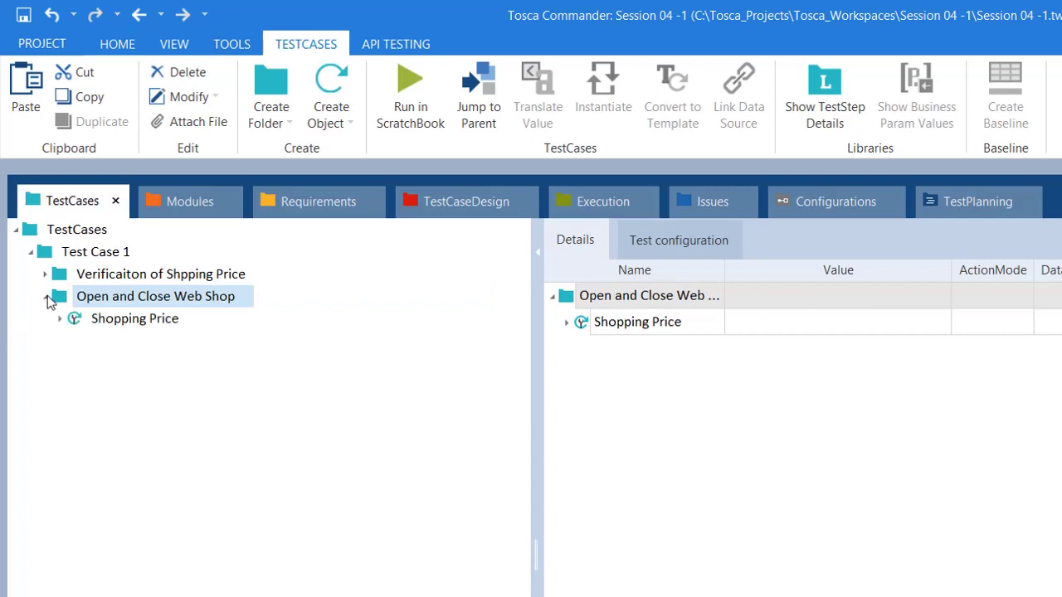
left_click(93, 328)
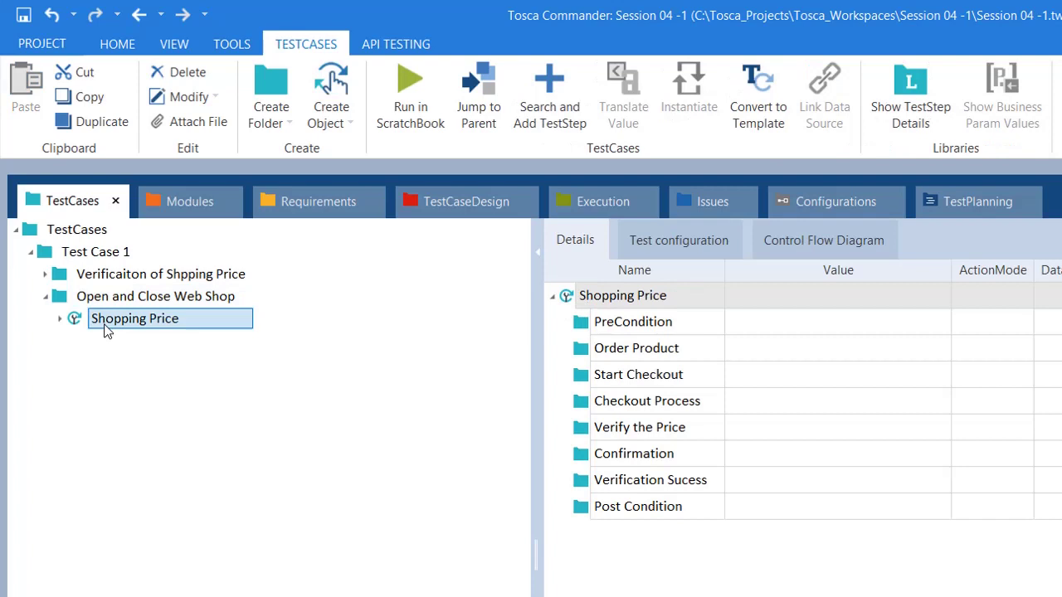
left_click(614, 380)
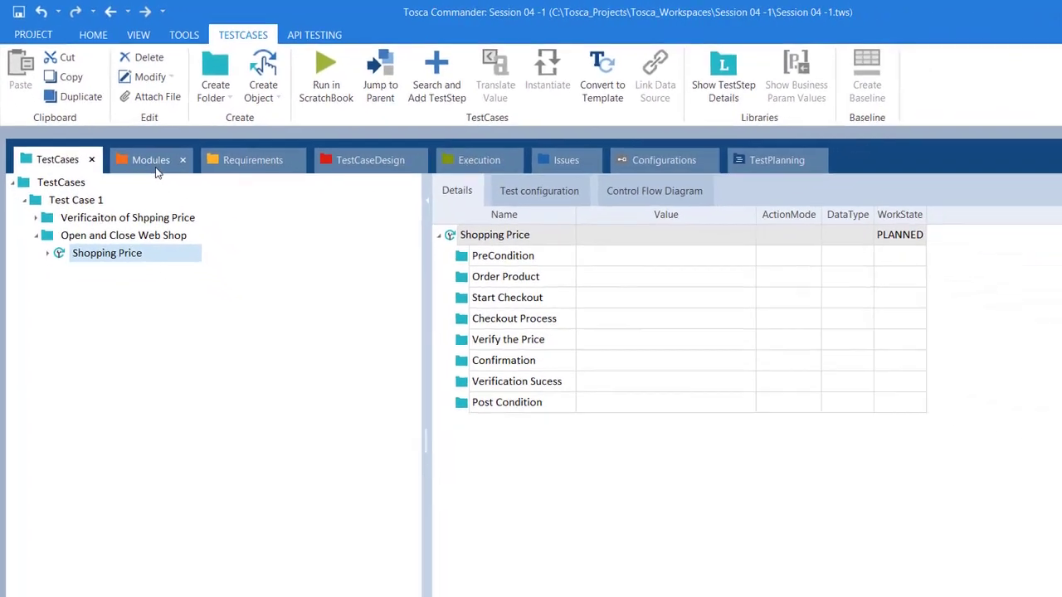
Dock the Modules section as a separate window beside TestCases and bring the test cases back into view
left_click(153, 166)
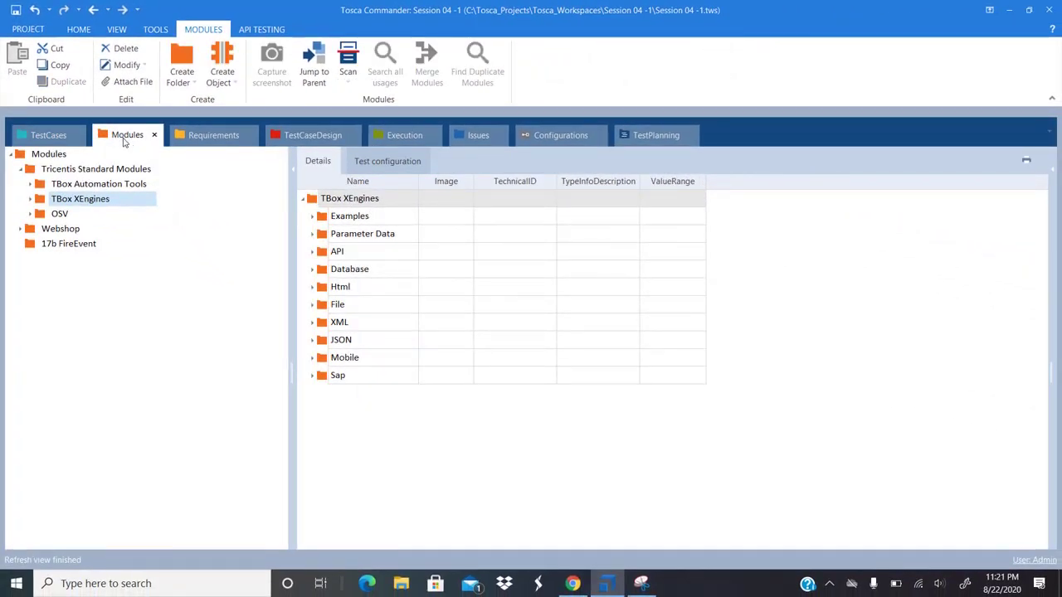
left_click_drag(123, 143, 551, 340)
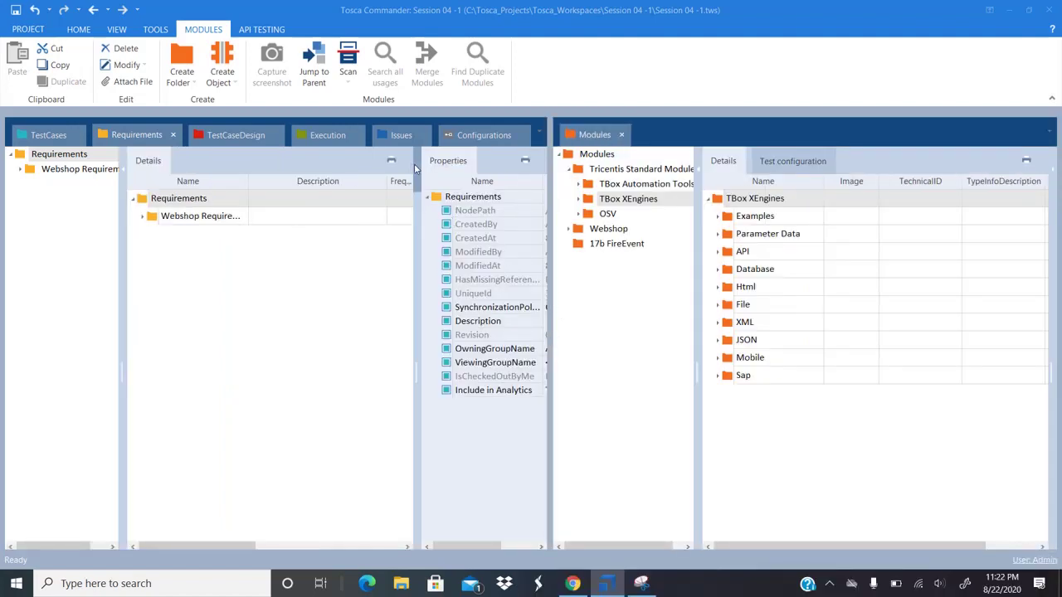
left_click(49, 135)
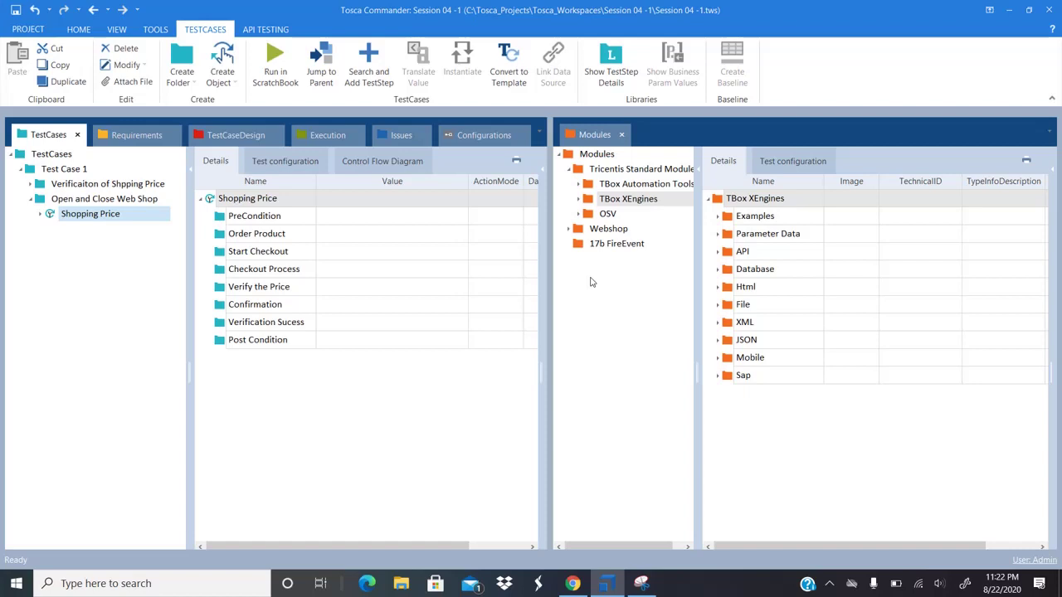
Select the PreCondition folder, check the Demo Web Shop address in Chrome, and return to Tosca Commander
left_click(286, 218)
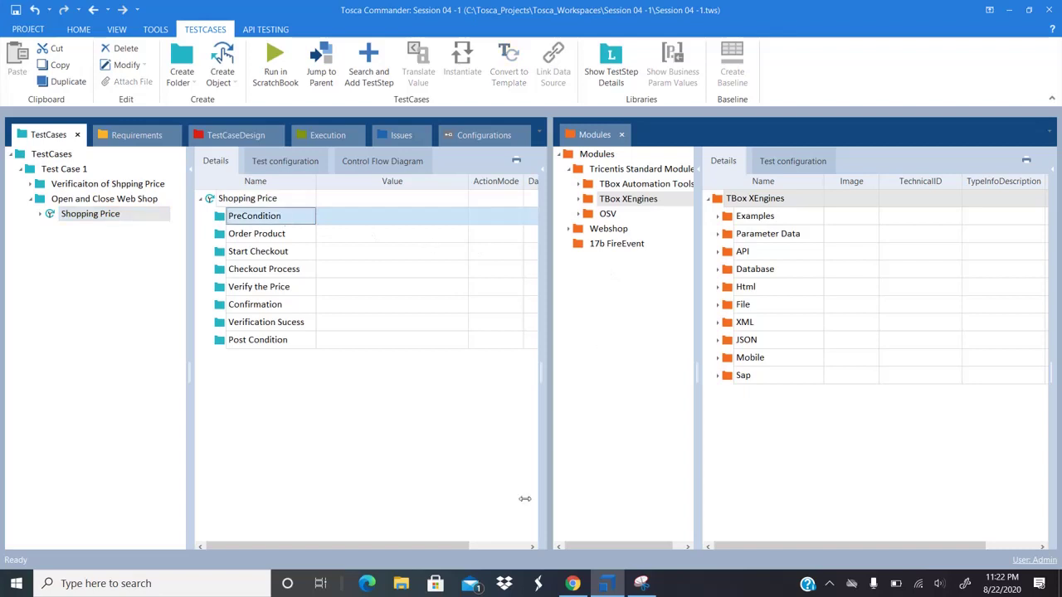
left_click(572, 583)
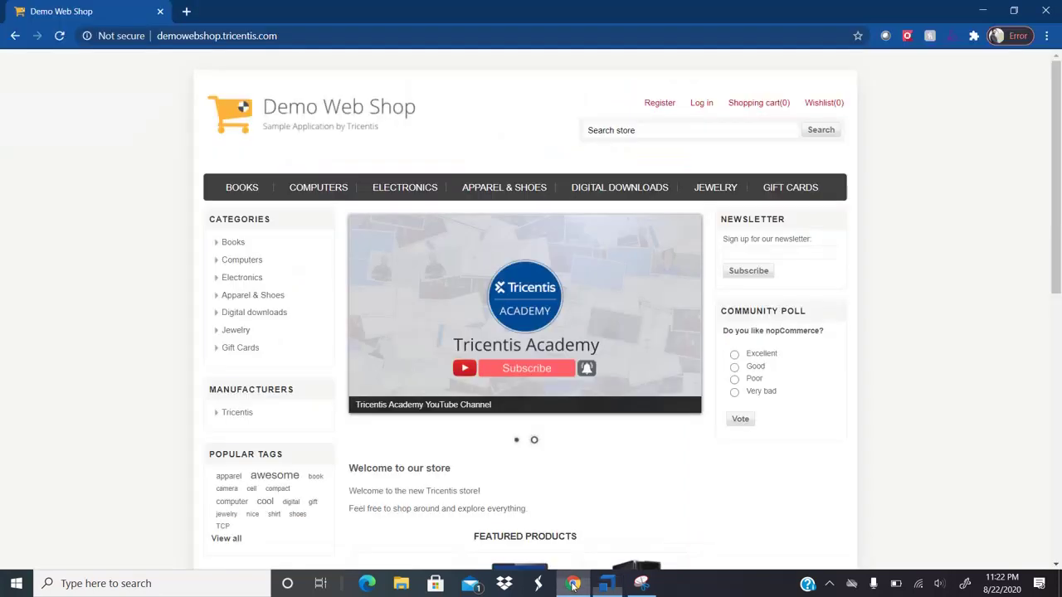
left_click(350, 35)
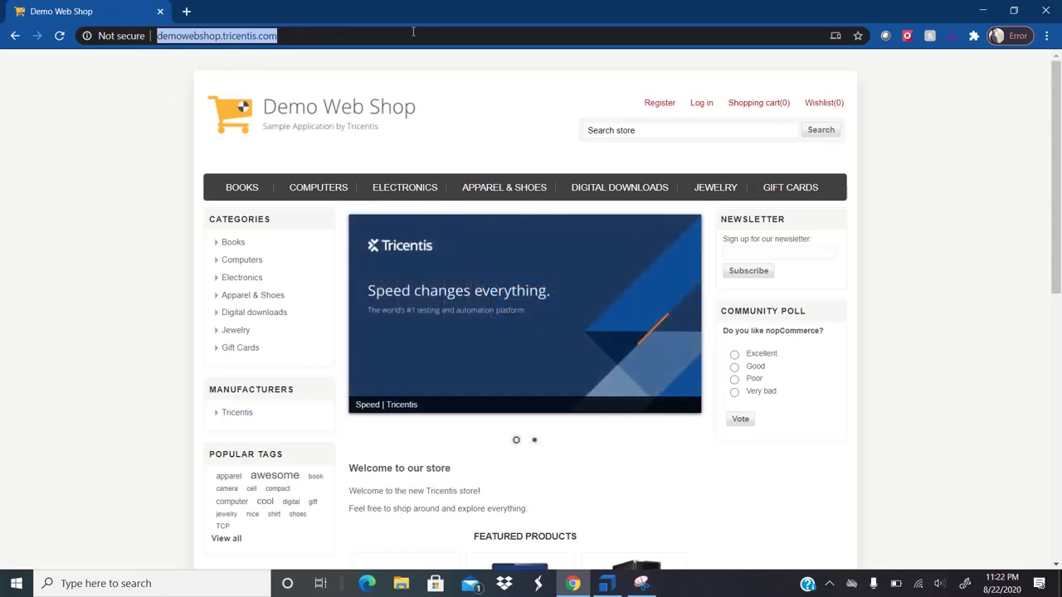
left_click(606, 583)
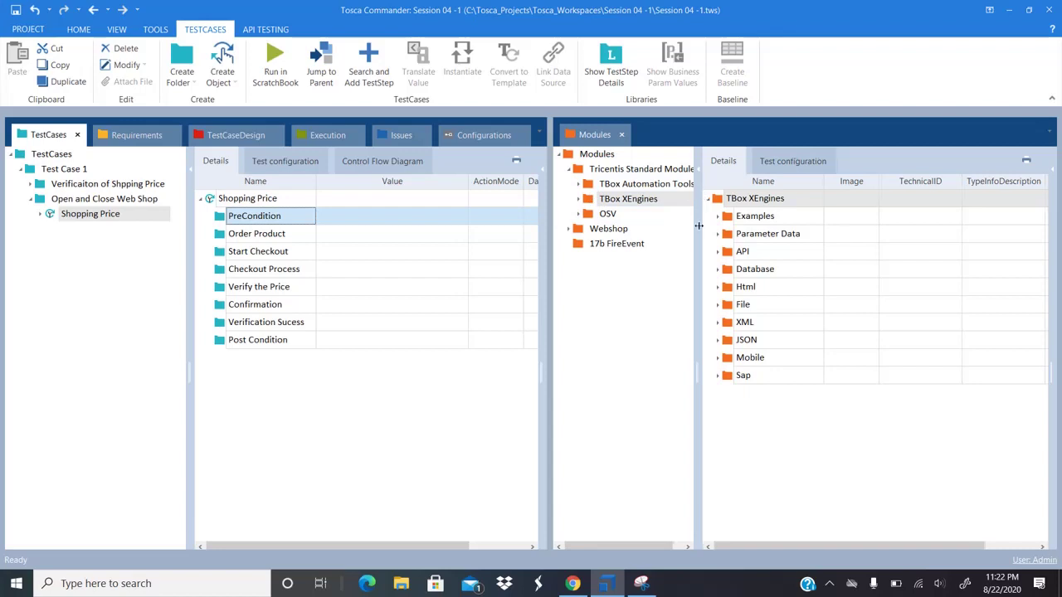
Widen the module tree and look through the Webshop modules, including the Customer folder
left_click_drag(698, 226, 766, 246)
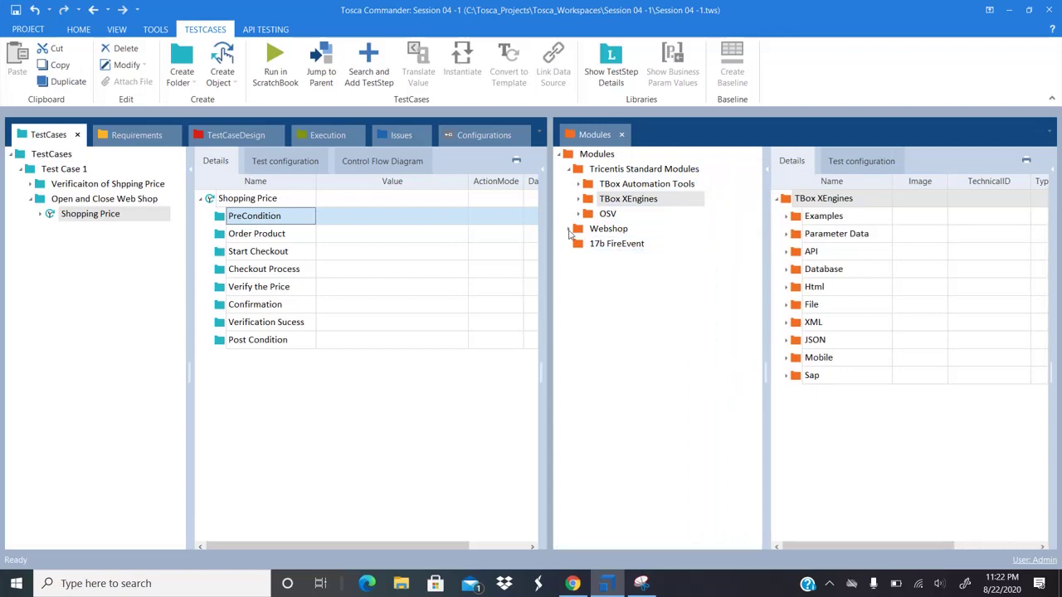
left_click(571, 230)
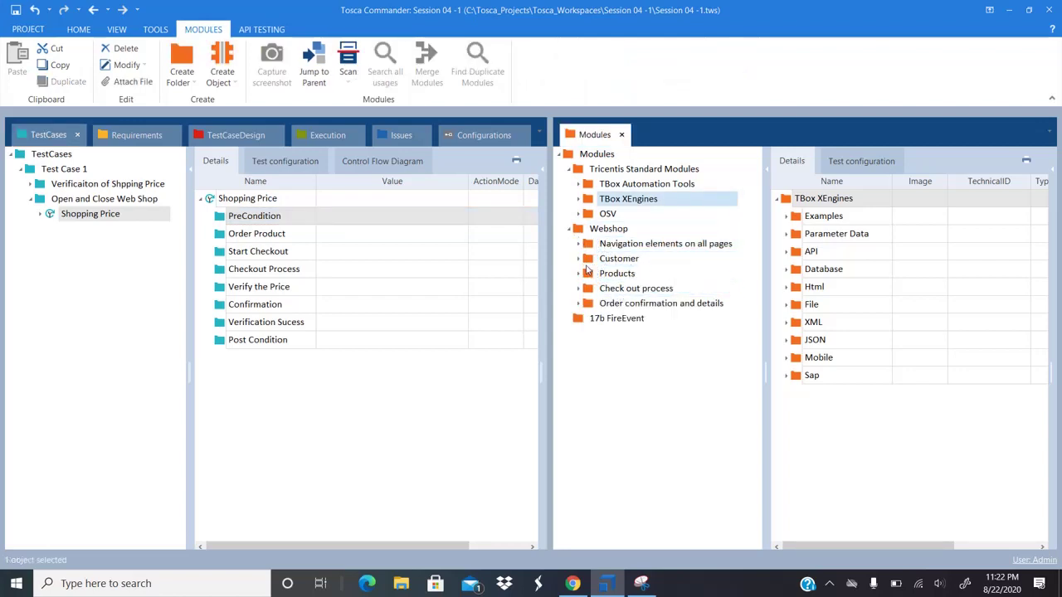
left_click(579, 259)
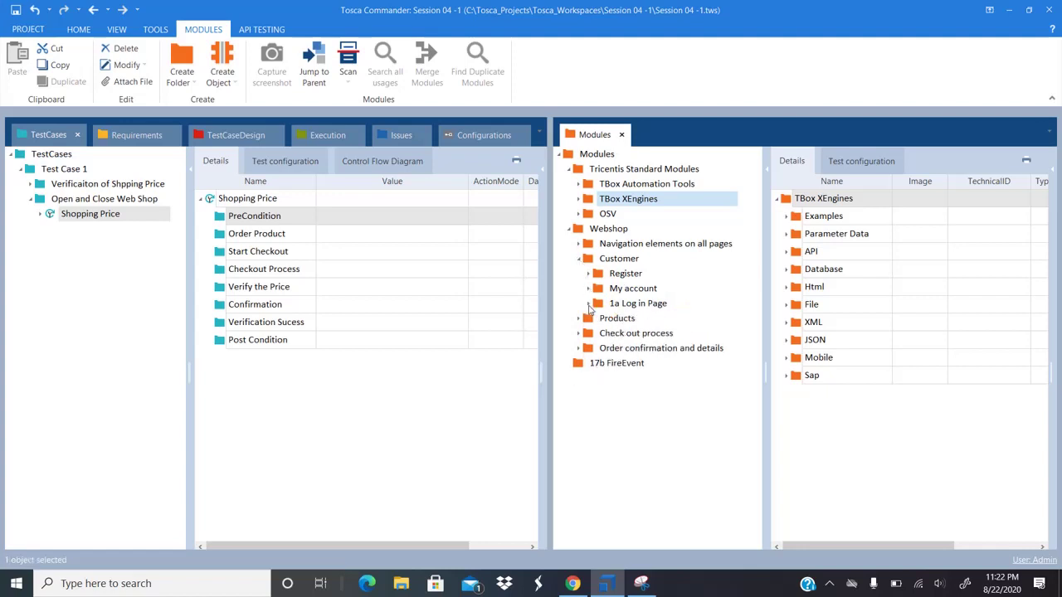
left_click(579, 259)
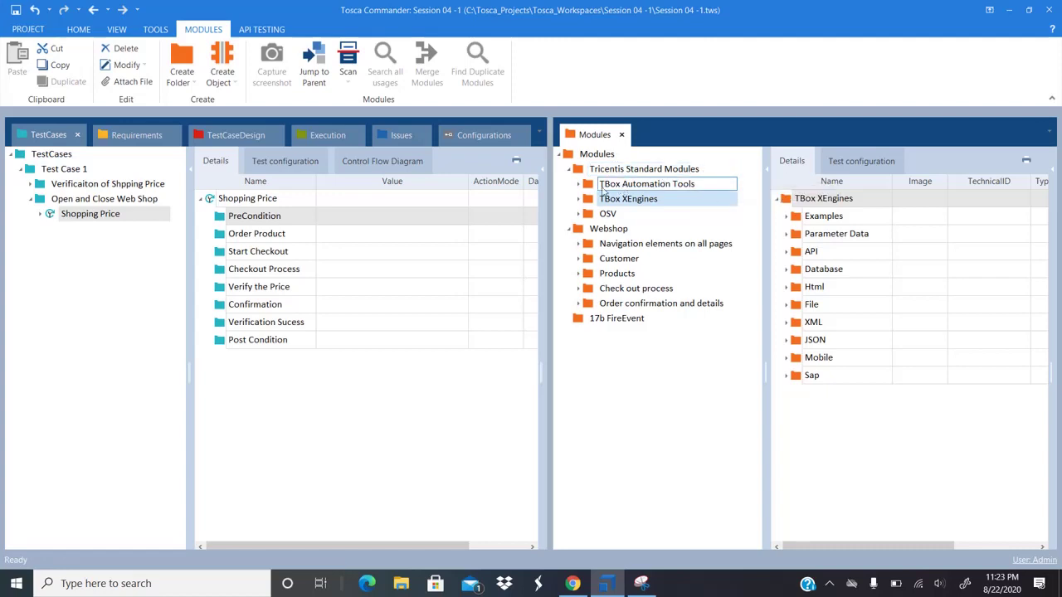
Look through the TBox Automation Tools subfolders, including Buffer Operations, Expression Evaluation and File Operations
left_click(579, 184)
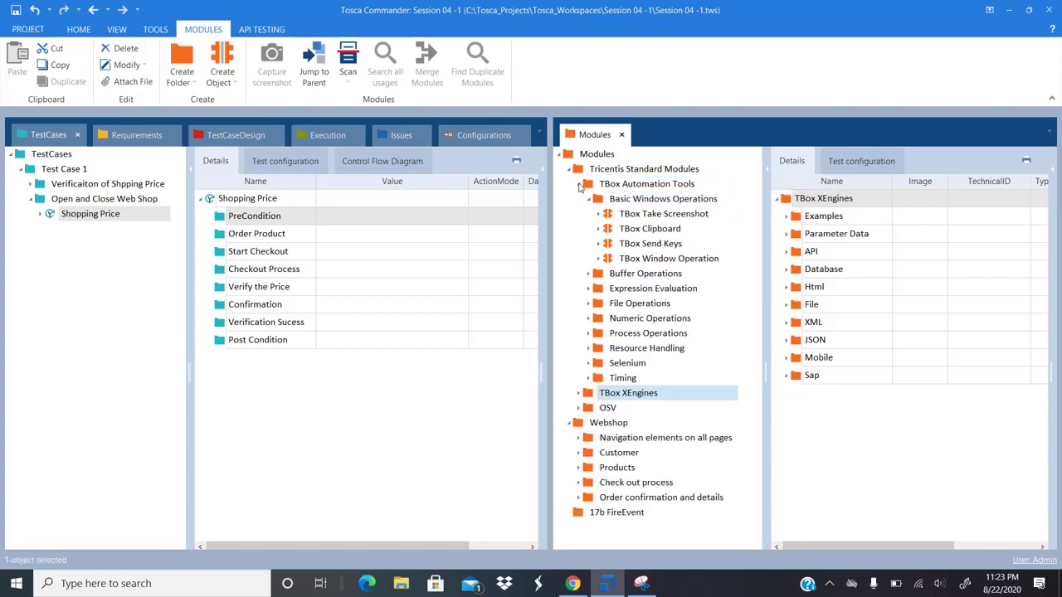
left_click(590, 276)
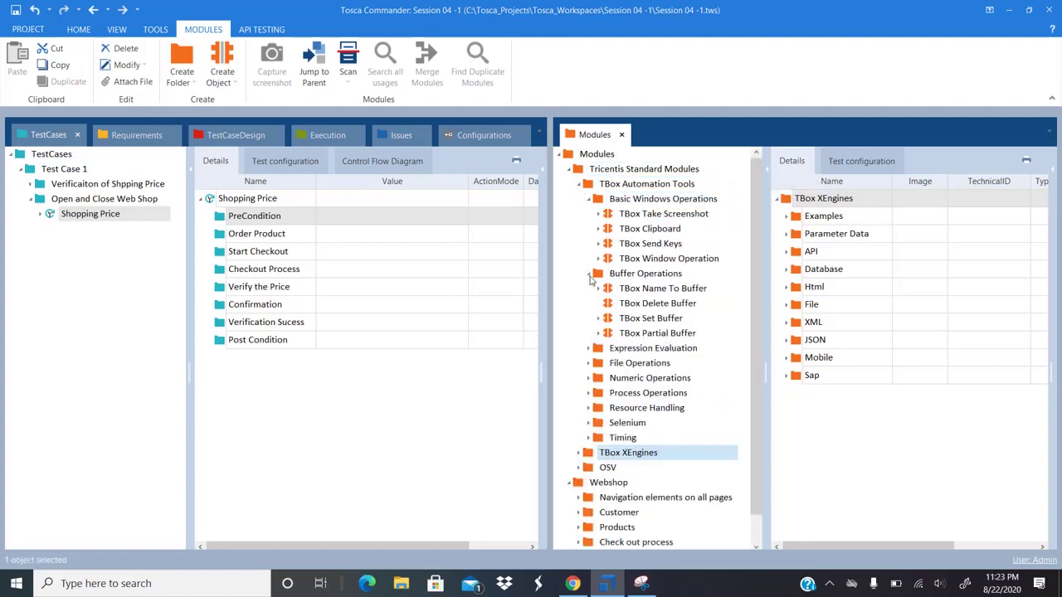
left_click(590, 276)
left_click(589, 289)
left_click(590, 289)
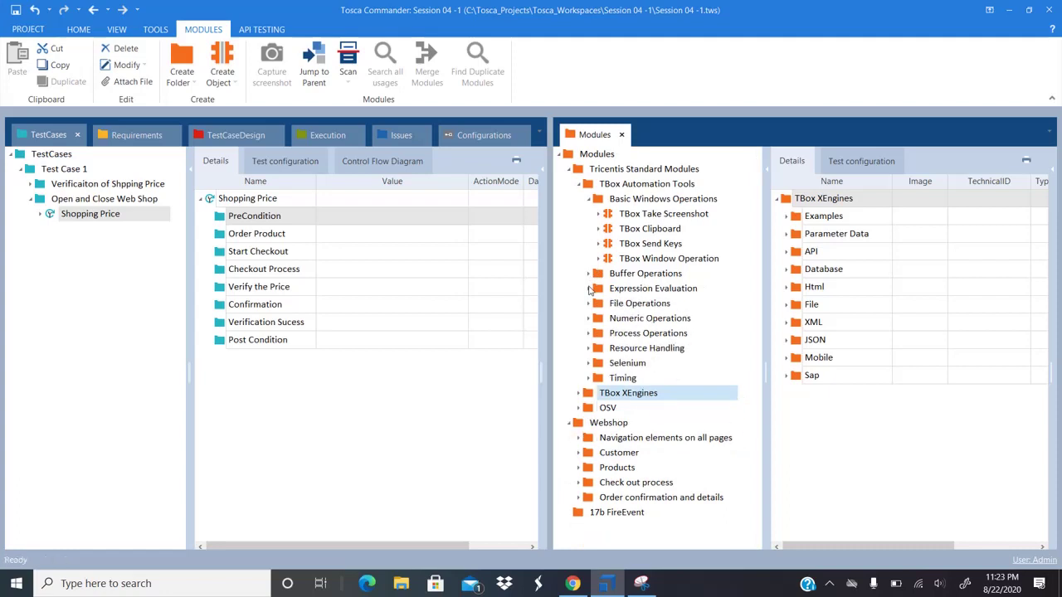
left_click(588, 304)
left_click(588, 304)
left_click(579, 184)
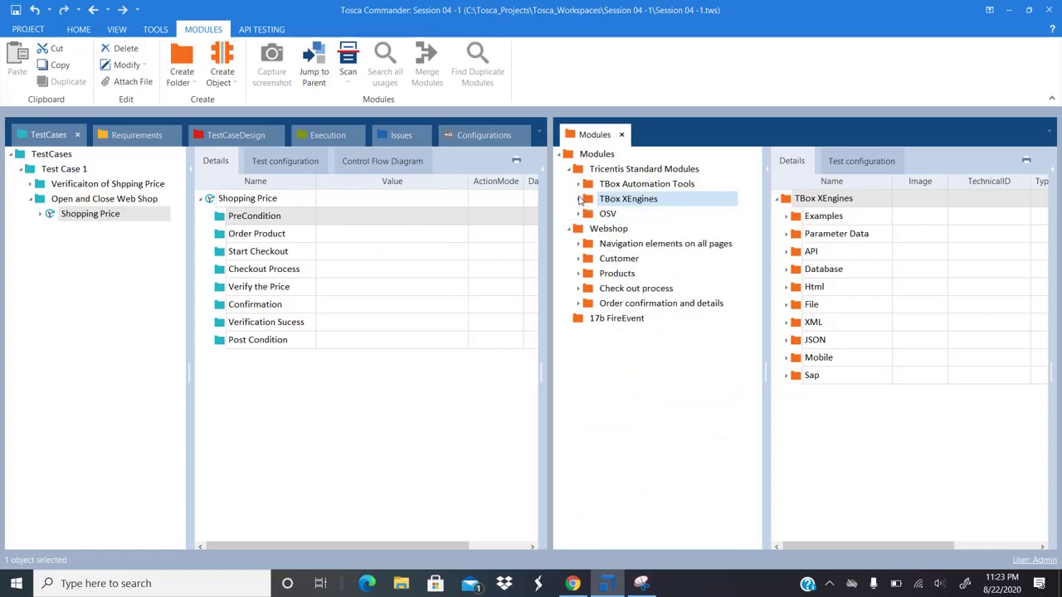
Select the OpenUrl module in the Html folder of TBox XEngines
left_click(579, 199)
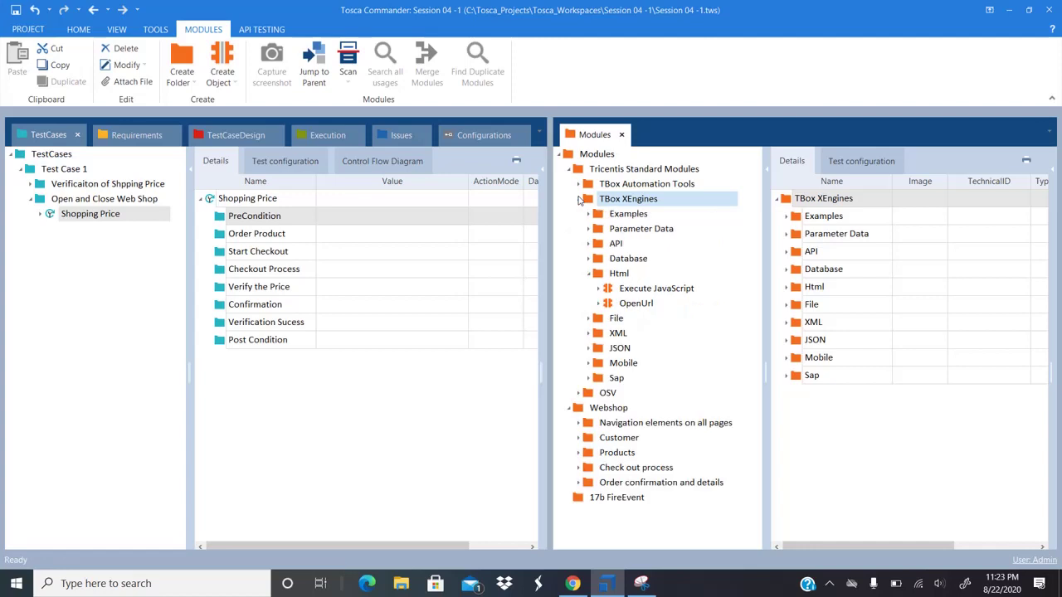
left_click(589, 274)
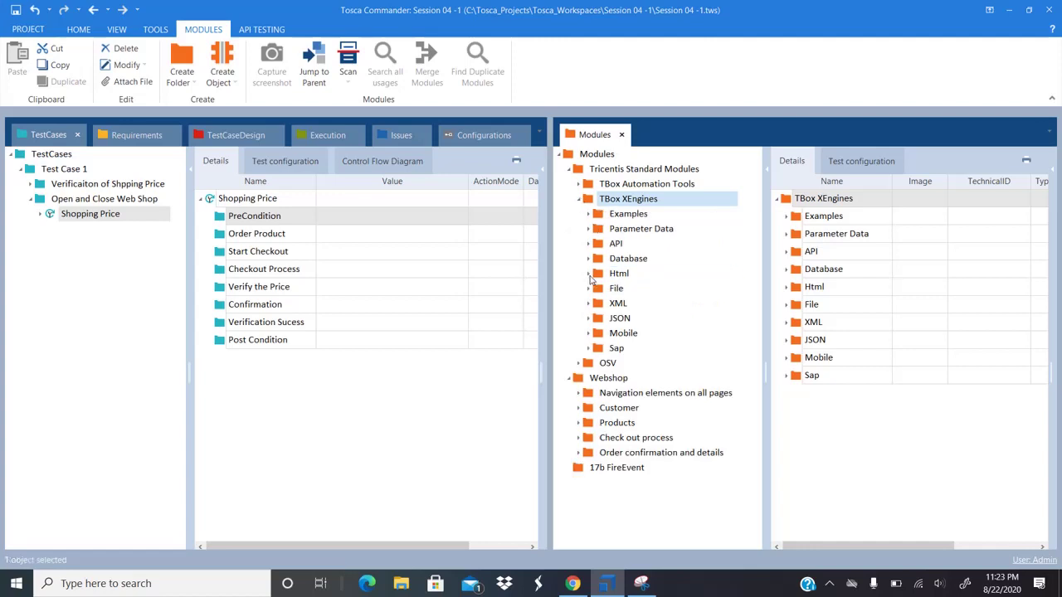
left_click(589, 274)
left_click(641, 303)
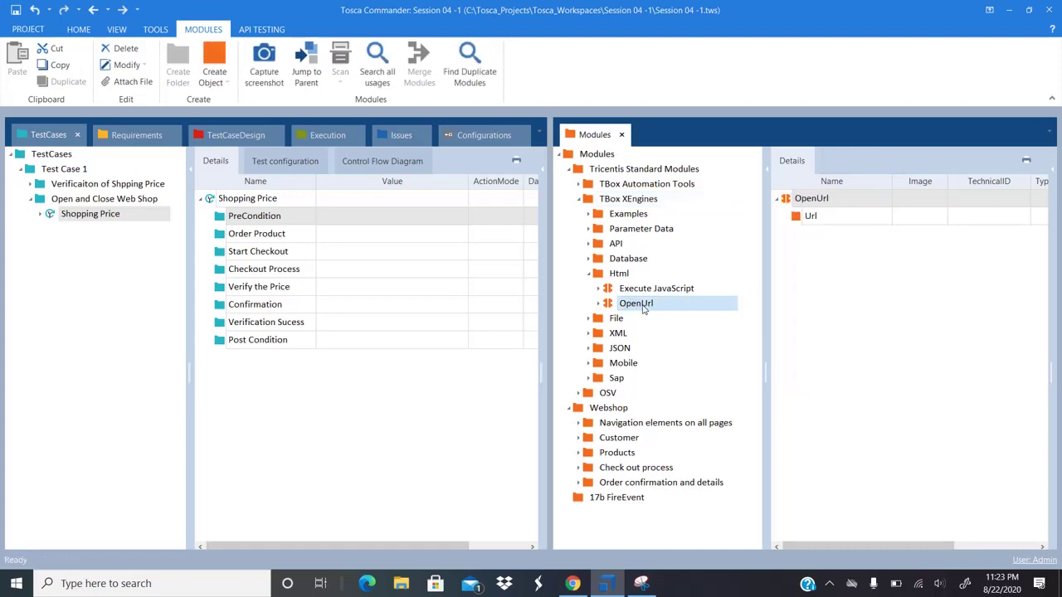
Add the OpenUrl module as a test step in the PreCondition folder and expand it to show its Url attribute
left_click_drag(643, 309, 259, 220)
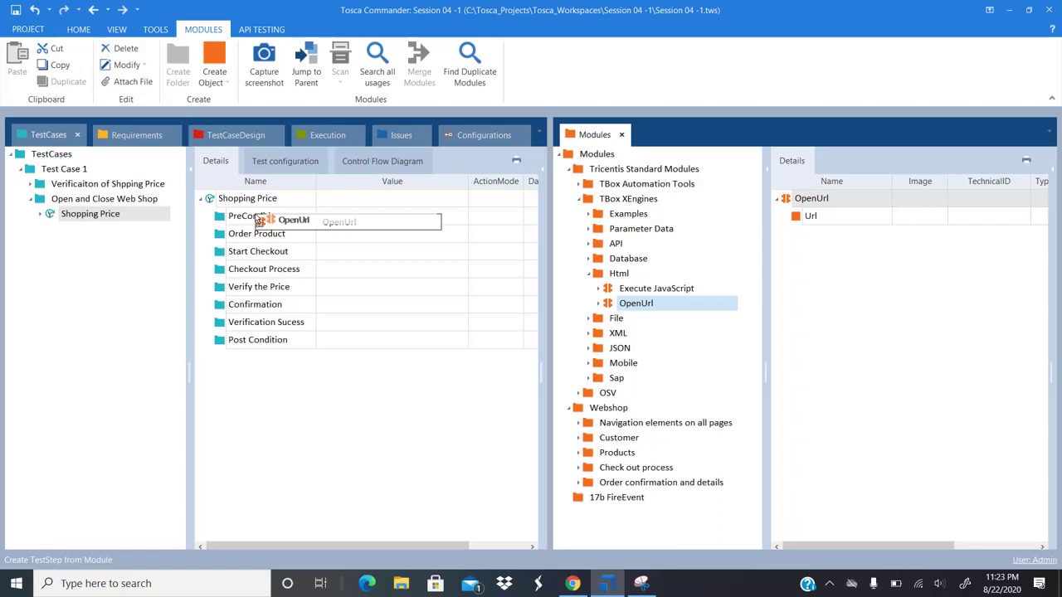
left_click_drag(259, 221, 259, 220)
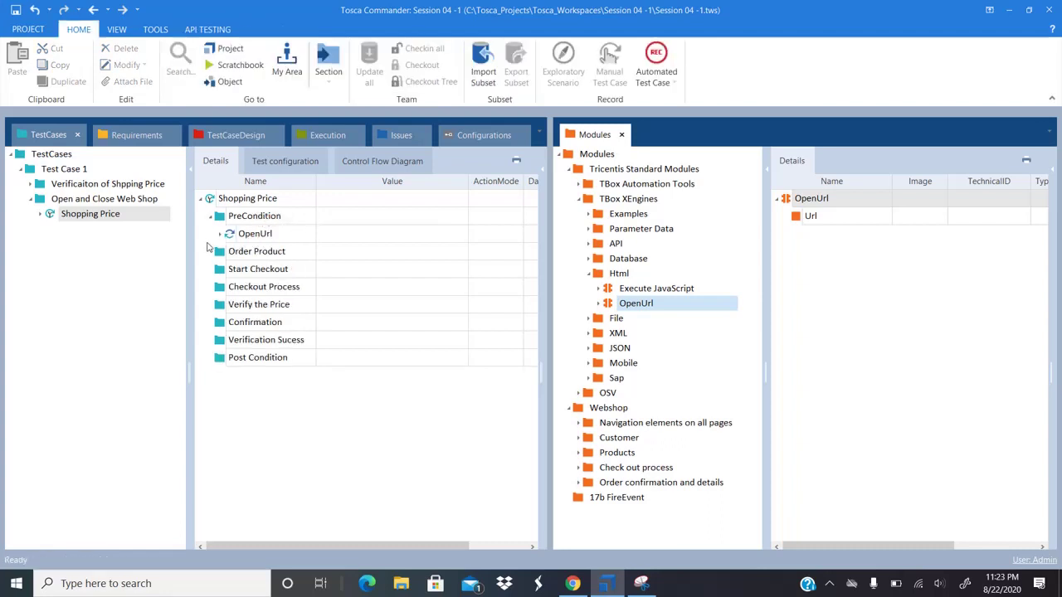
left_click(220, 234)
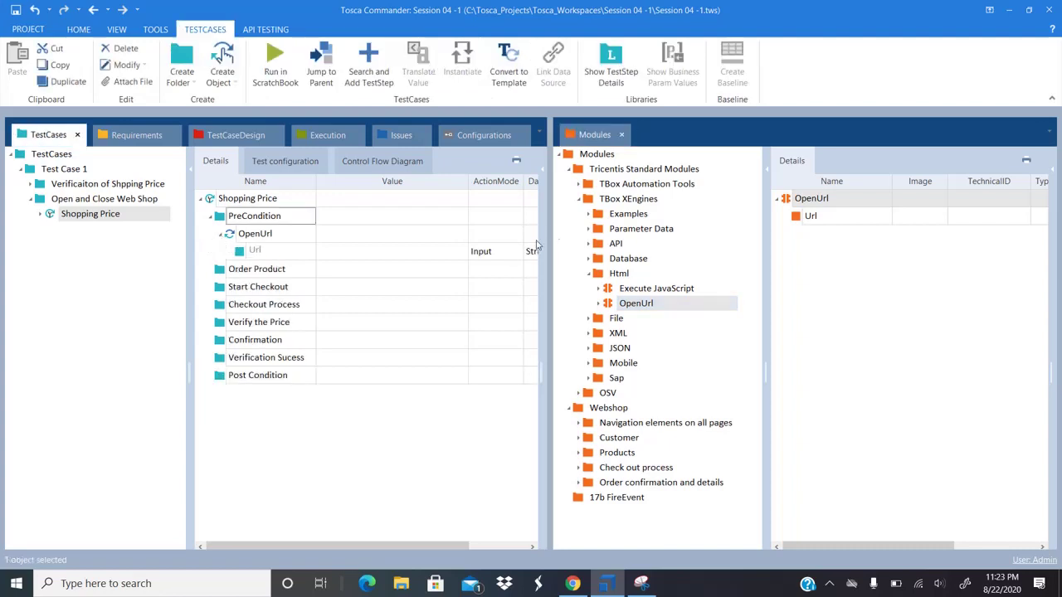
left_click_drag(547, 226, 661, 226)
left_click(411, 236)
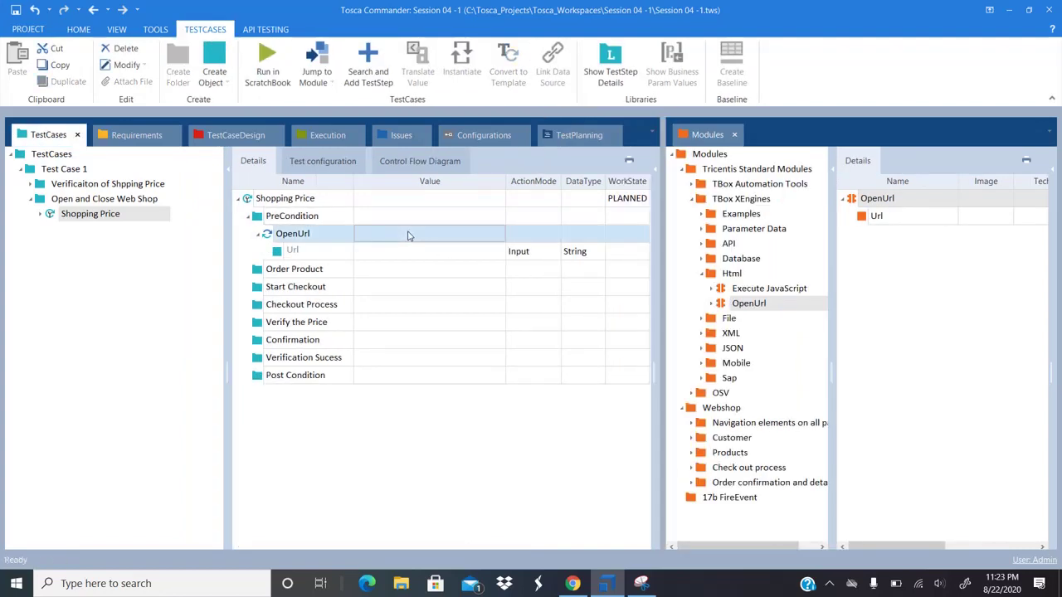
left_click(398, 252)
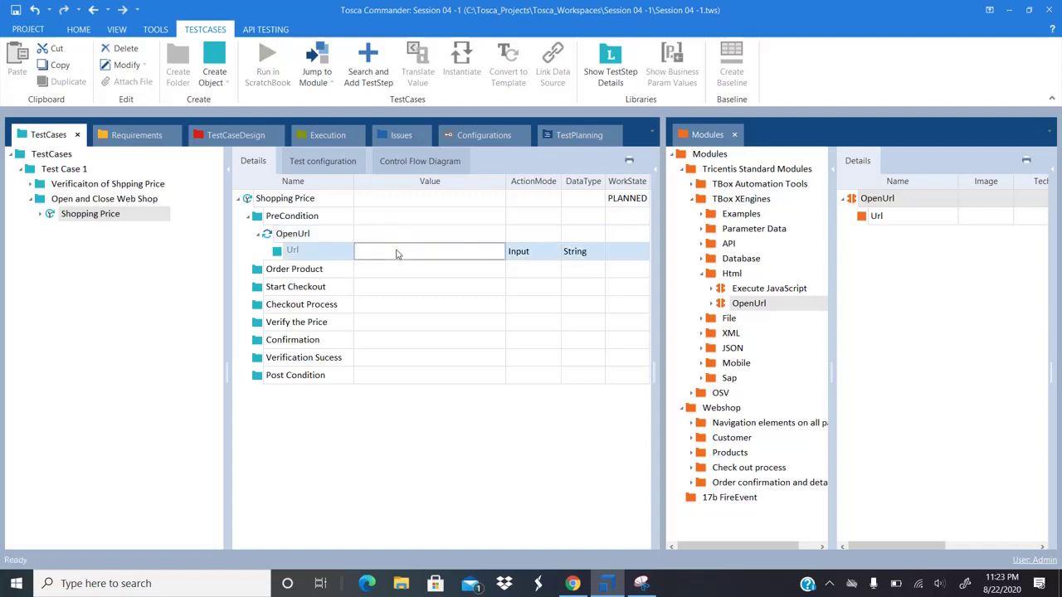
left_click(396, 252)
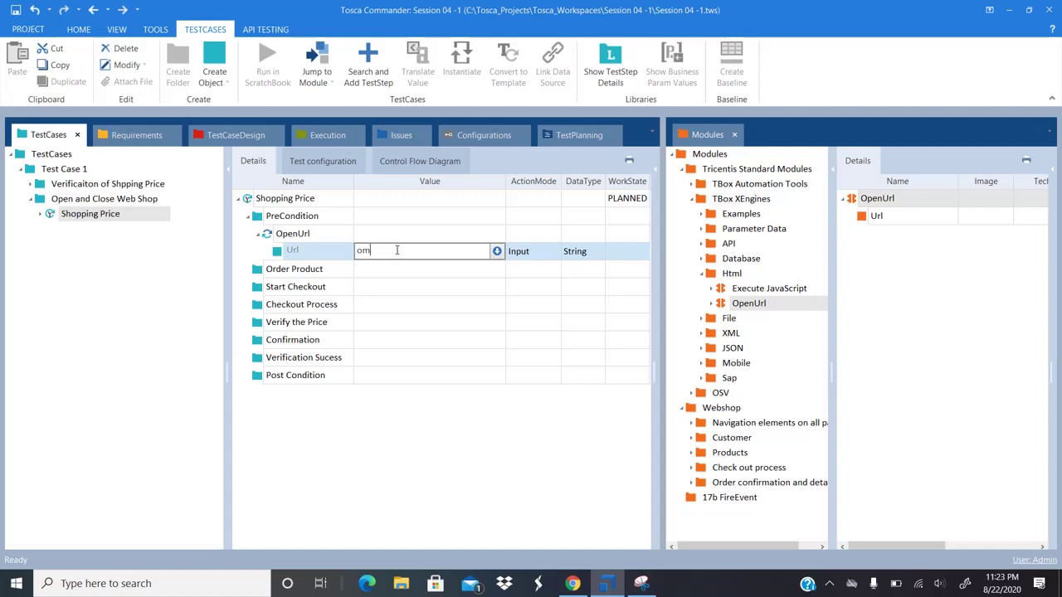
key("Return")
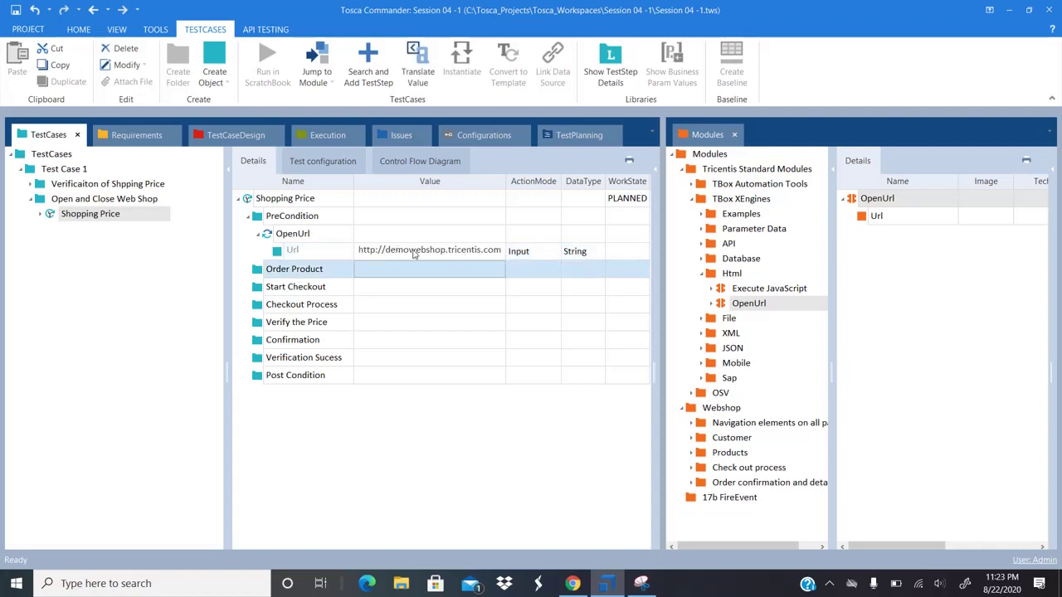
Delete the OpenUrl test step from the PreCondition folder
left_click(324, 239)
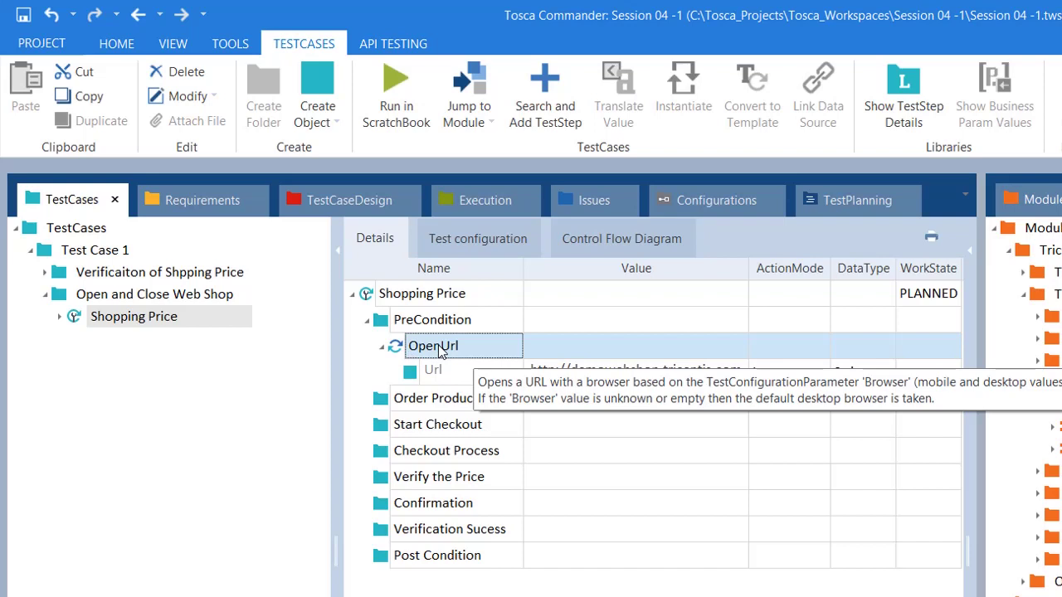
key("Delete")
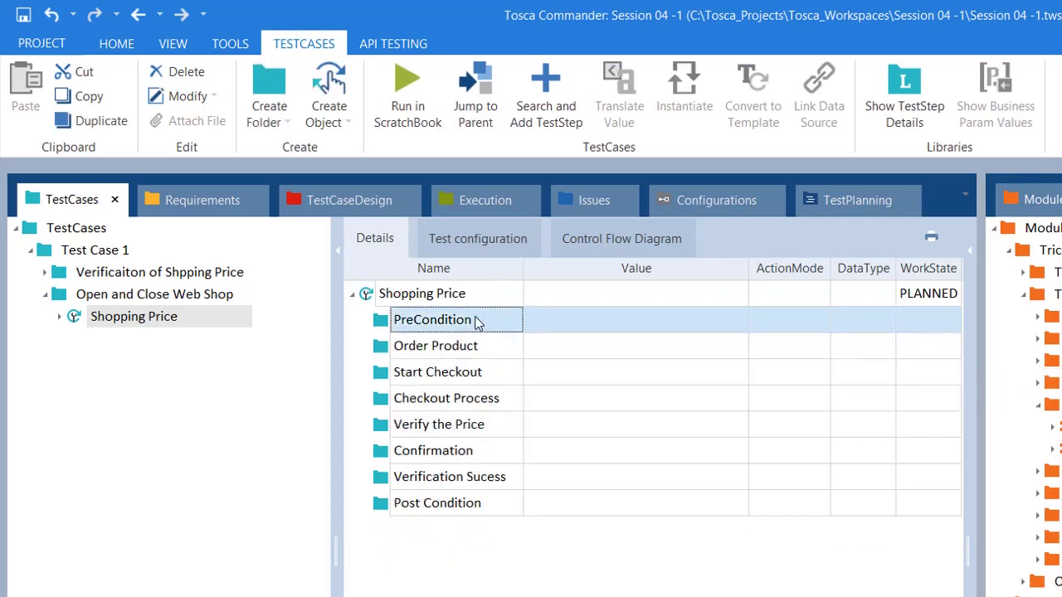
right_click(384, 331)
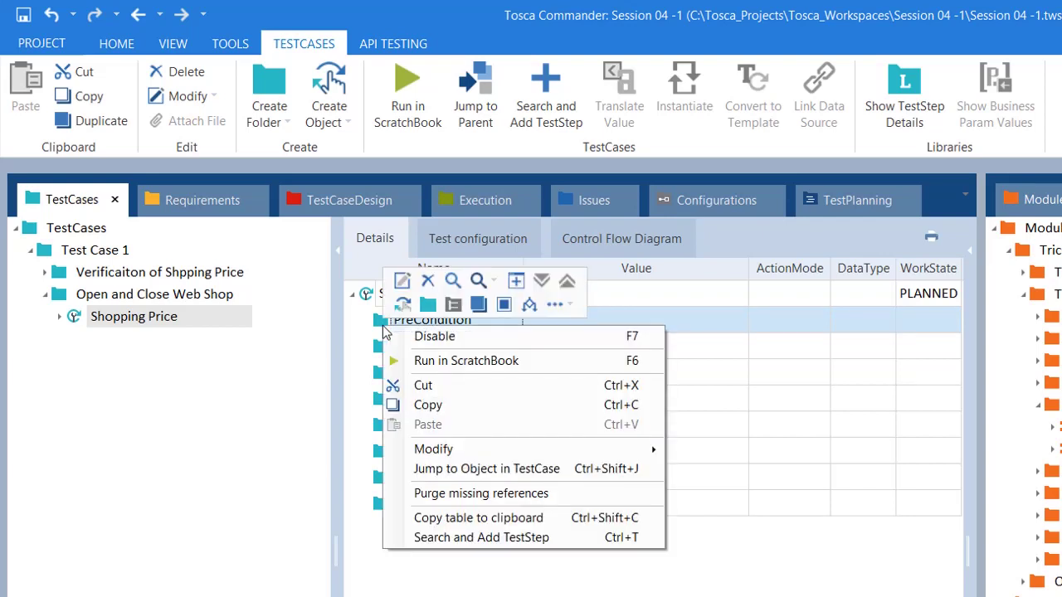
left_click(545, 537)
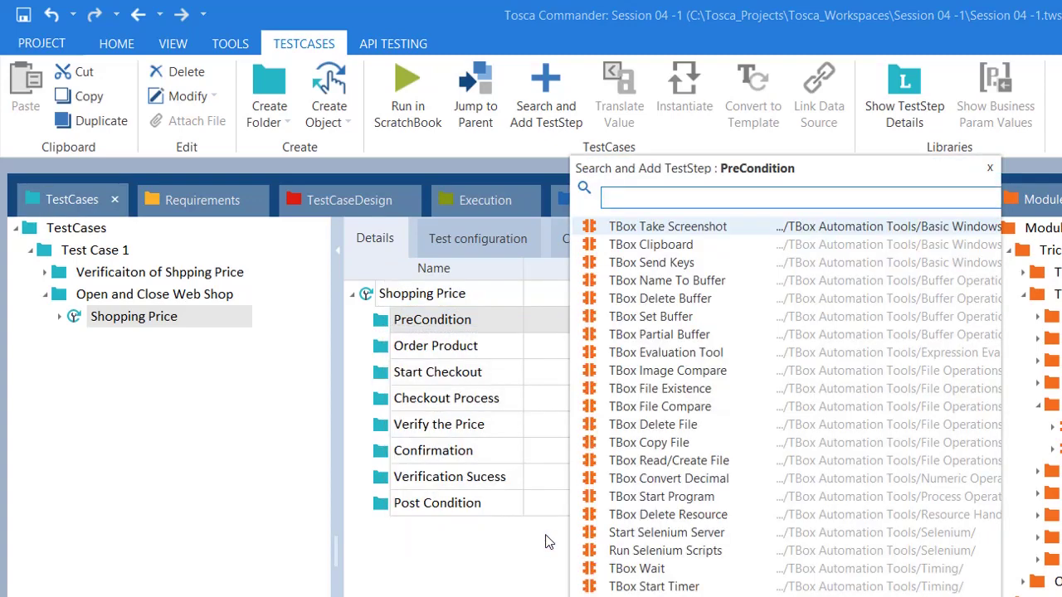
type("Ope")
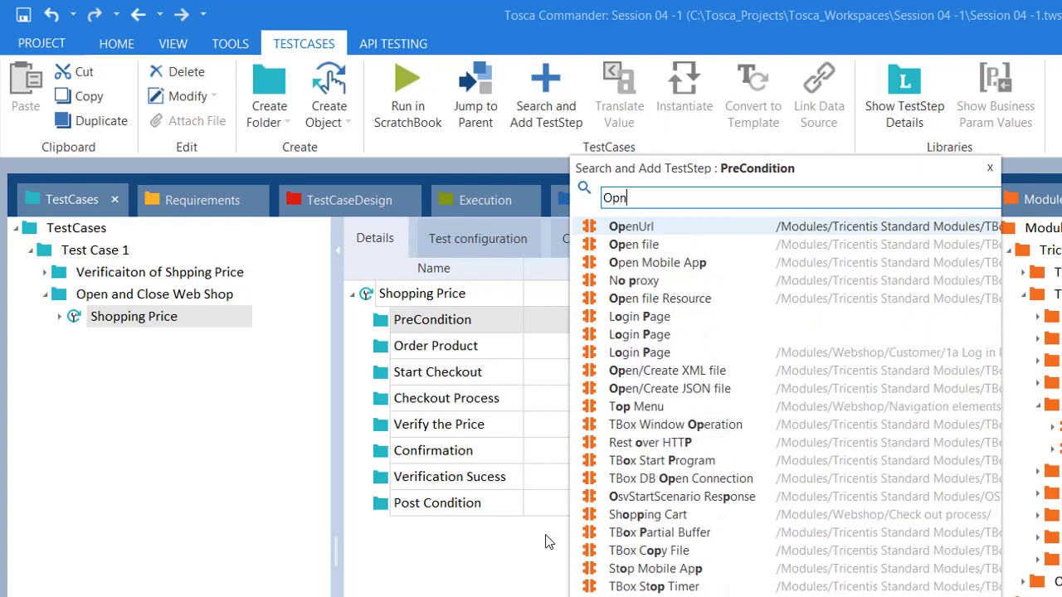
type("n")
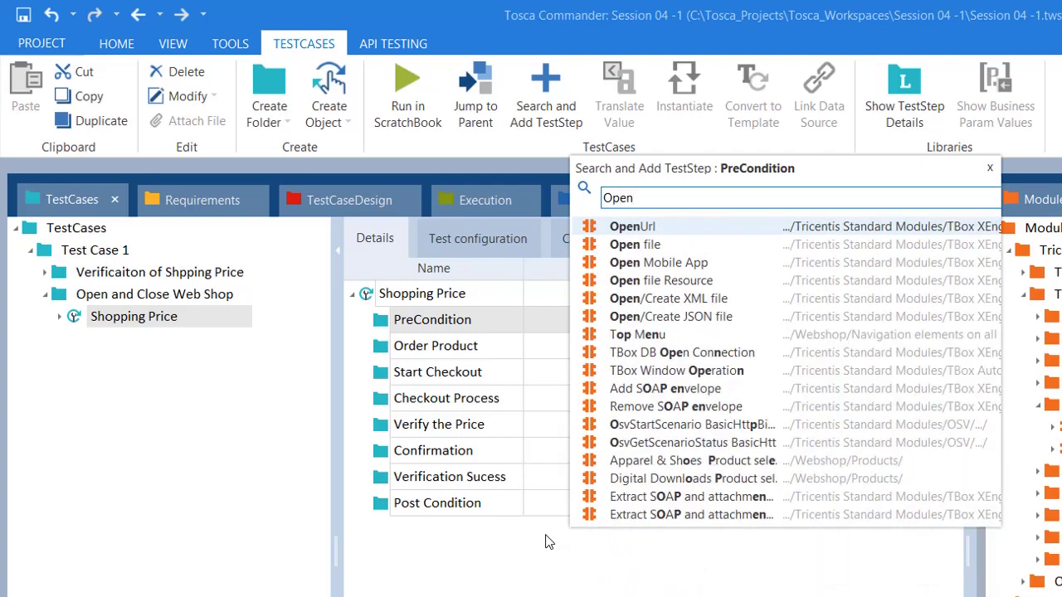
type("Url")
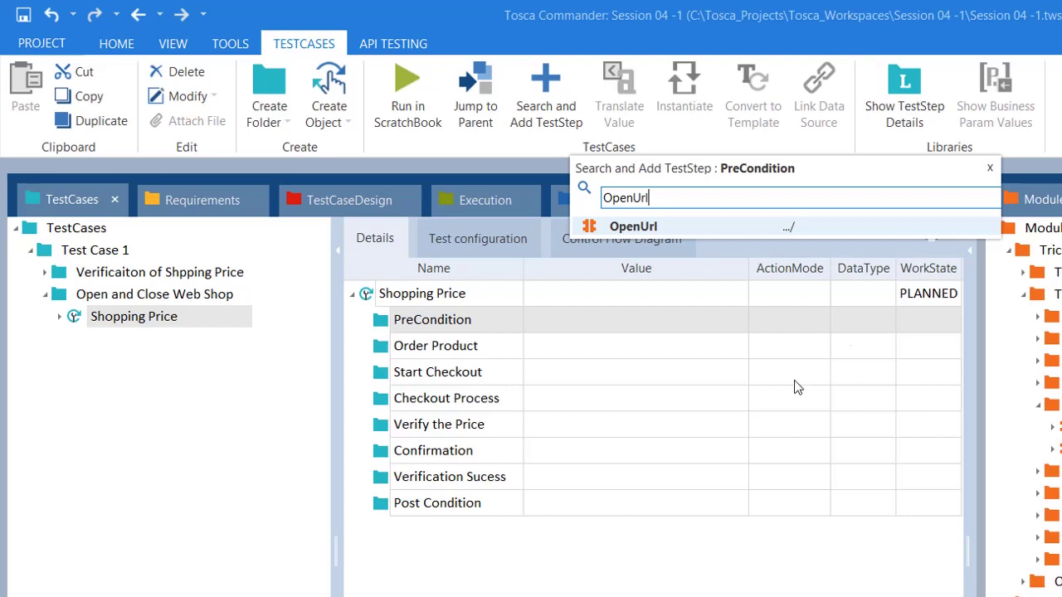
left_click(790, 227)
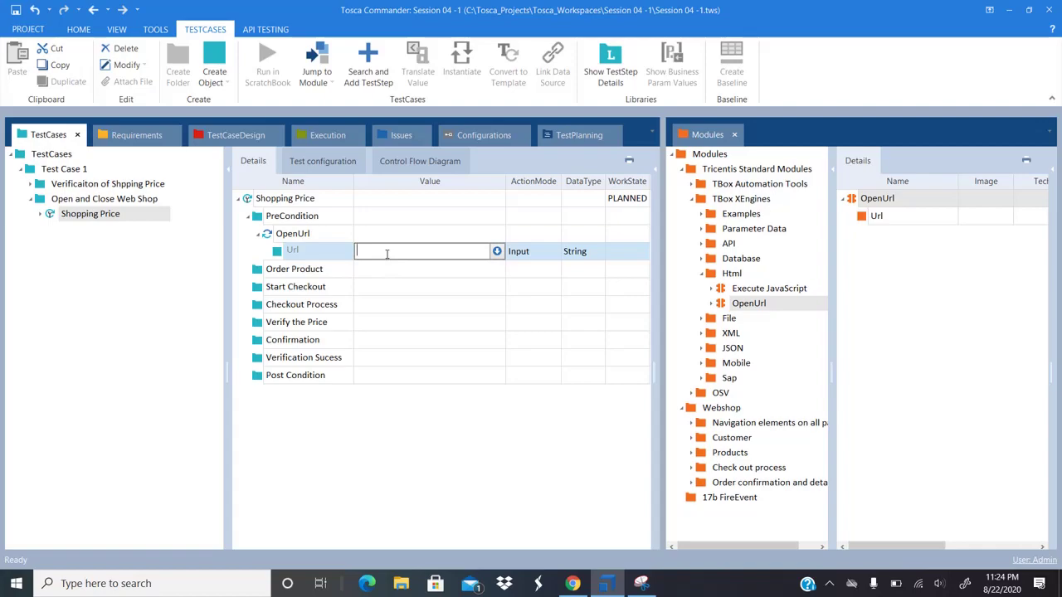
type("om/")
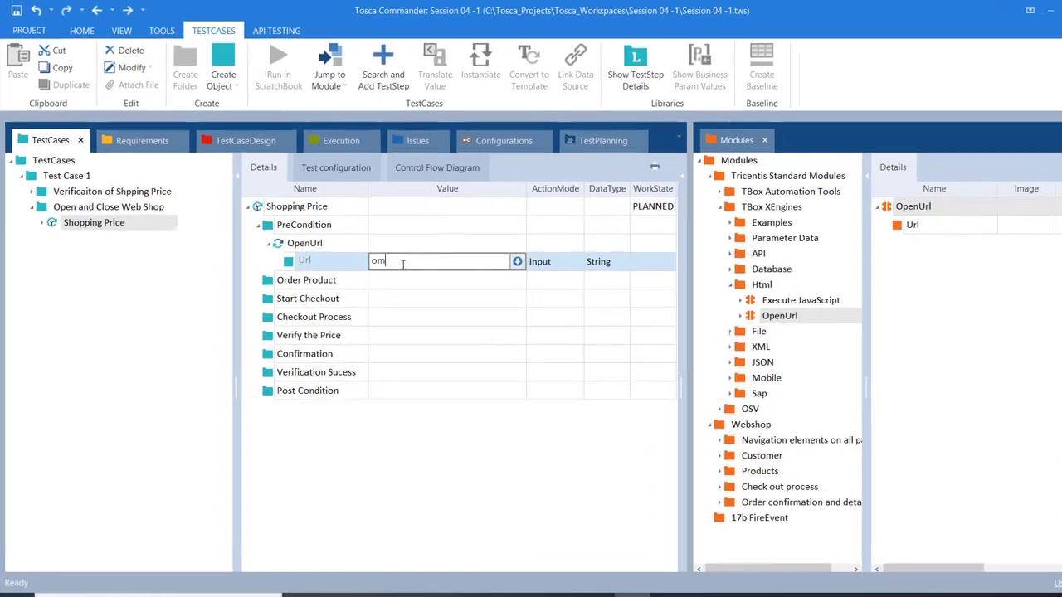
key("Return")
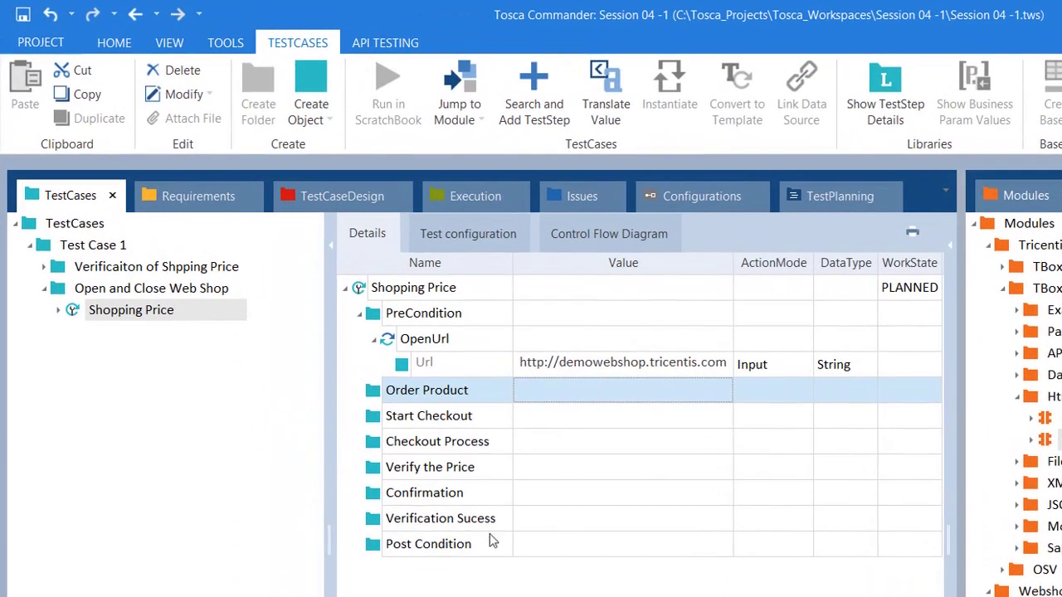
Add the TBox Window Operation module from Basic Windows Operations as a test step in the Post Condition folder
left_click(448, 549)
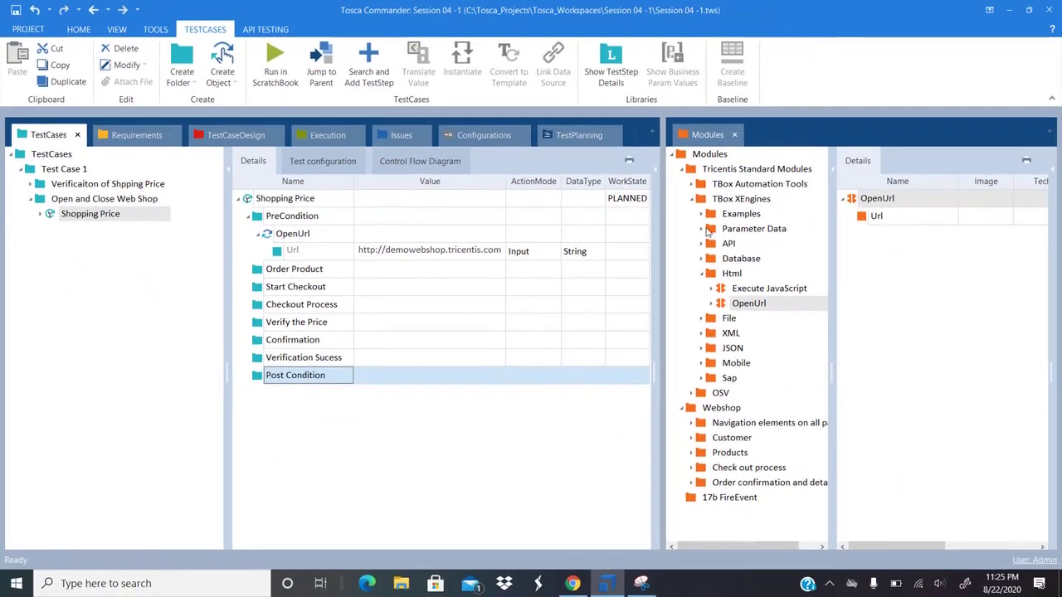
left_click(690, 185)
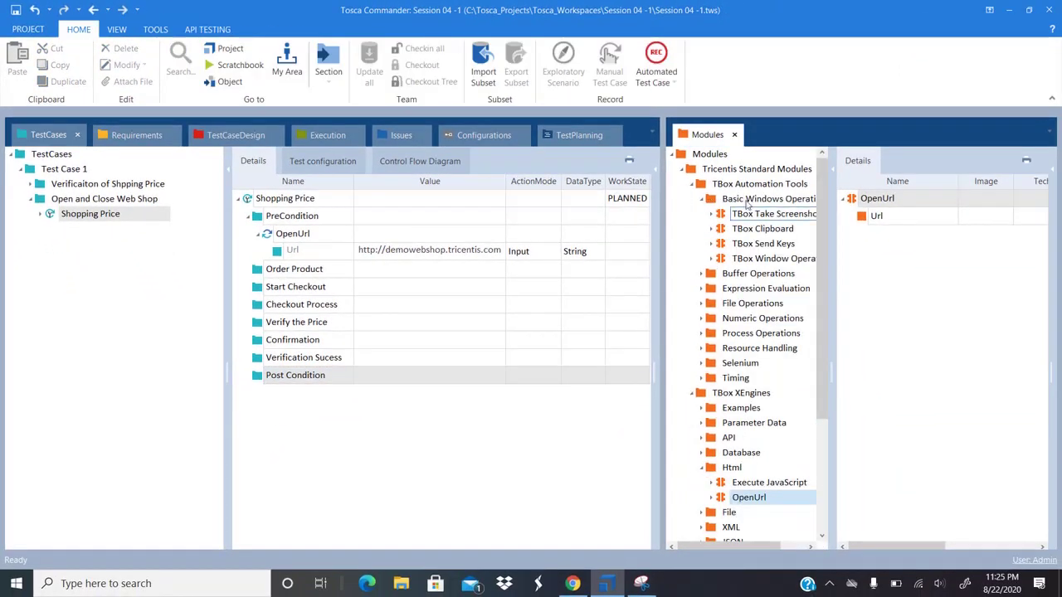
left_click_drag(826, 234, 897, 234)
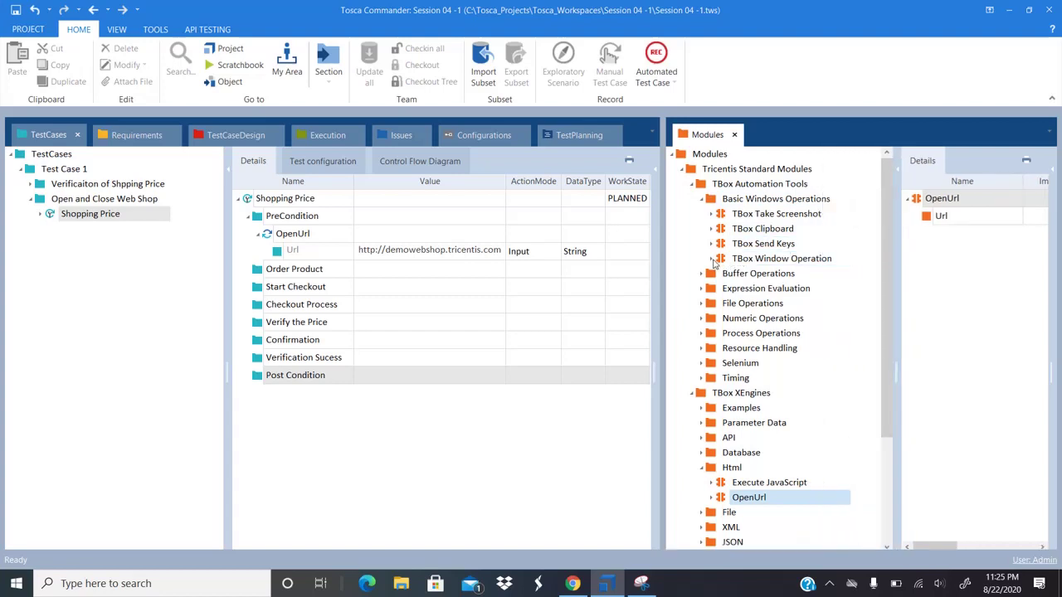
left_click(713, 260)
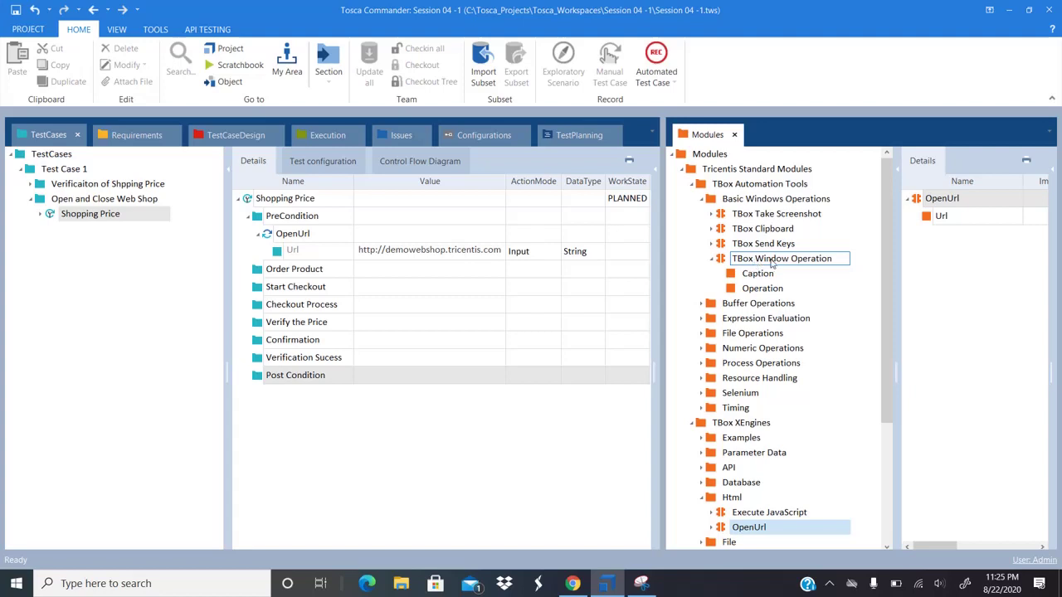
left_click(771, 260)
left_click_drag(772, 262, 320, 379)
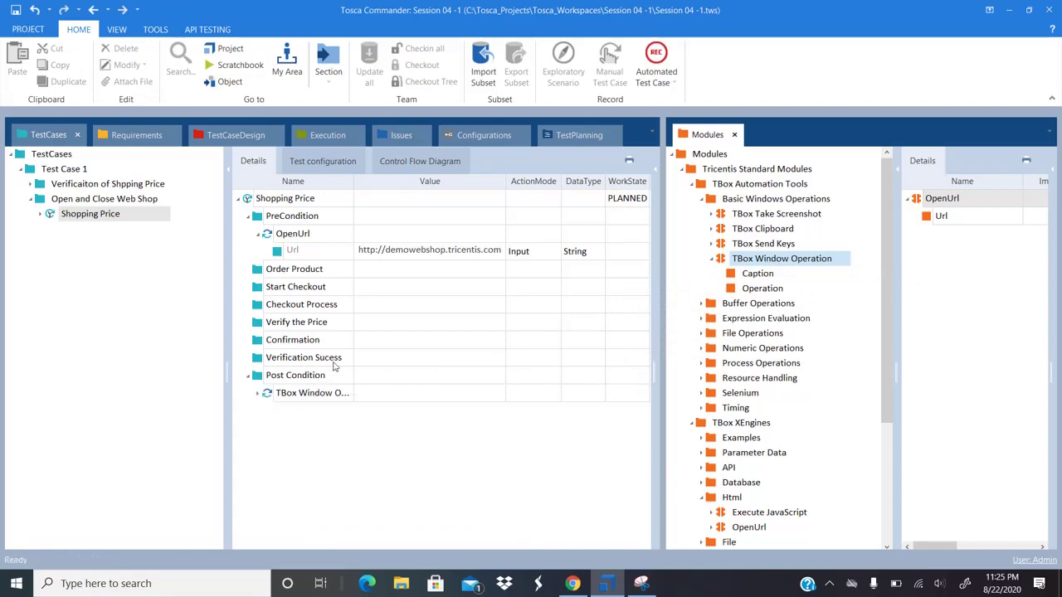
right_click(336, 380)
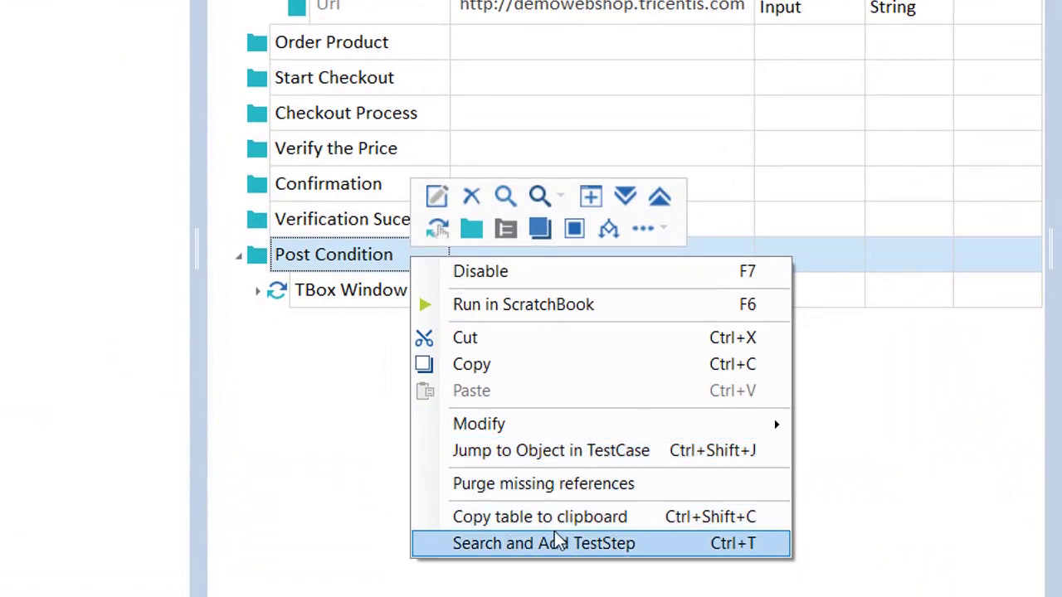
left_click(557, 541)
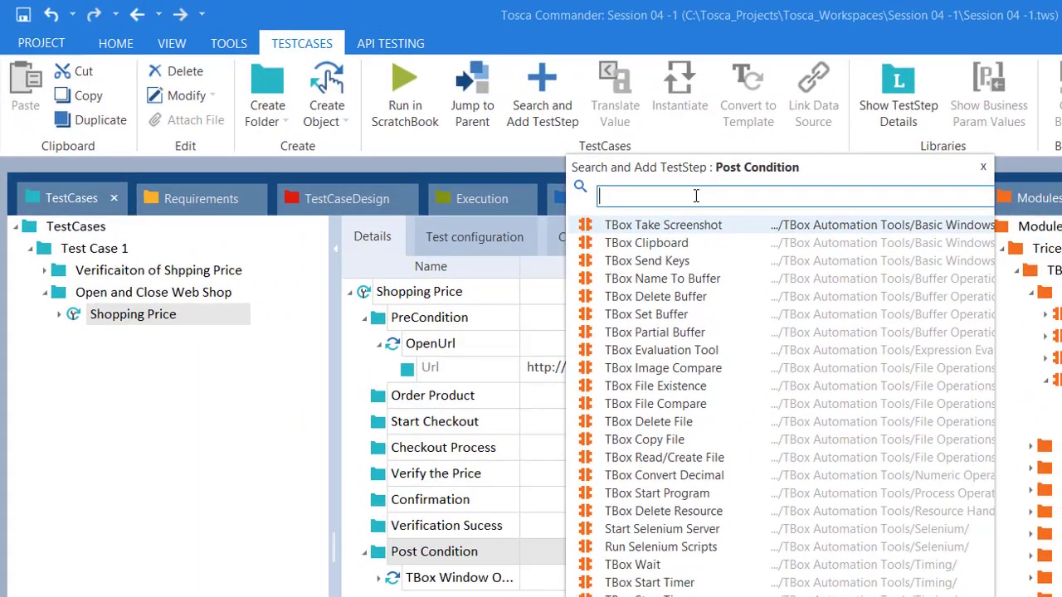
type("Tbox")
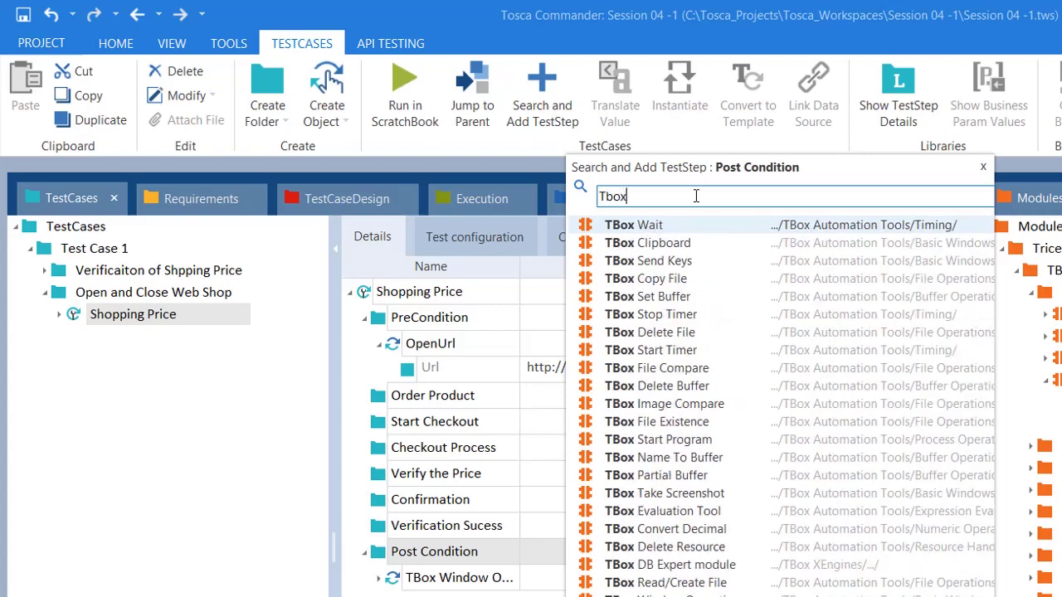
type(" Win")
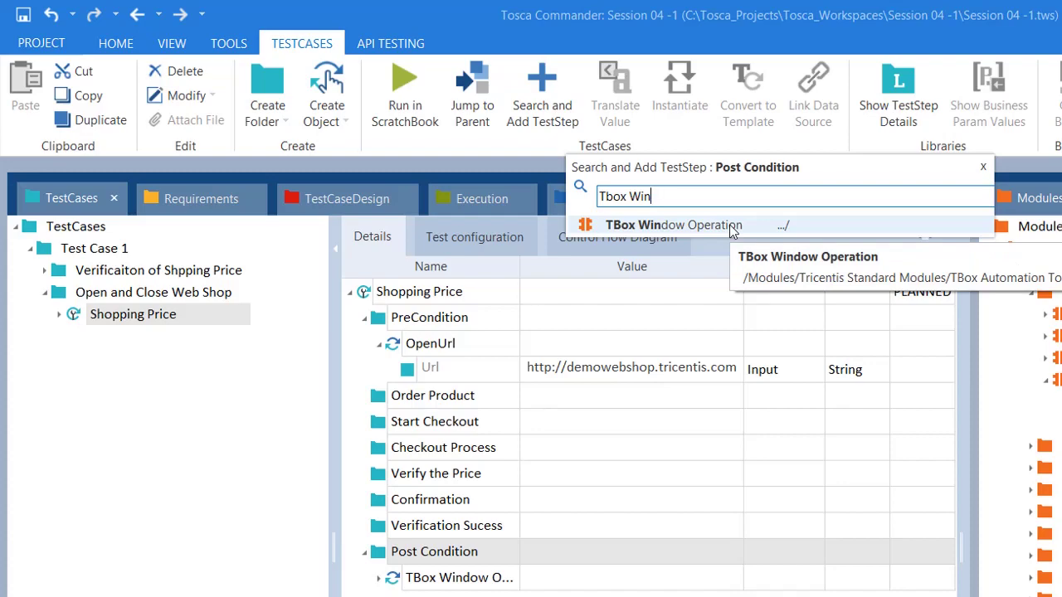
left_click(980, 169)
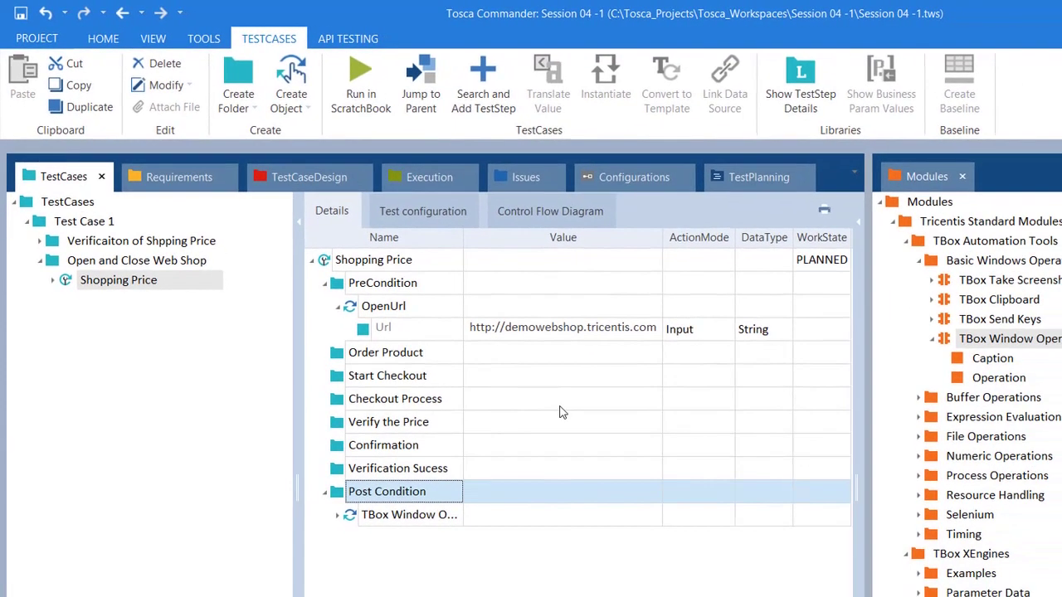
Expand the TBox Window Operation test step, check the web shop's tab title in Chrome, and return to Tosca Commander
left_click(339, 515)
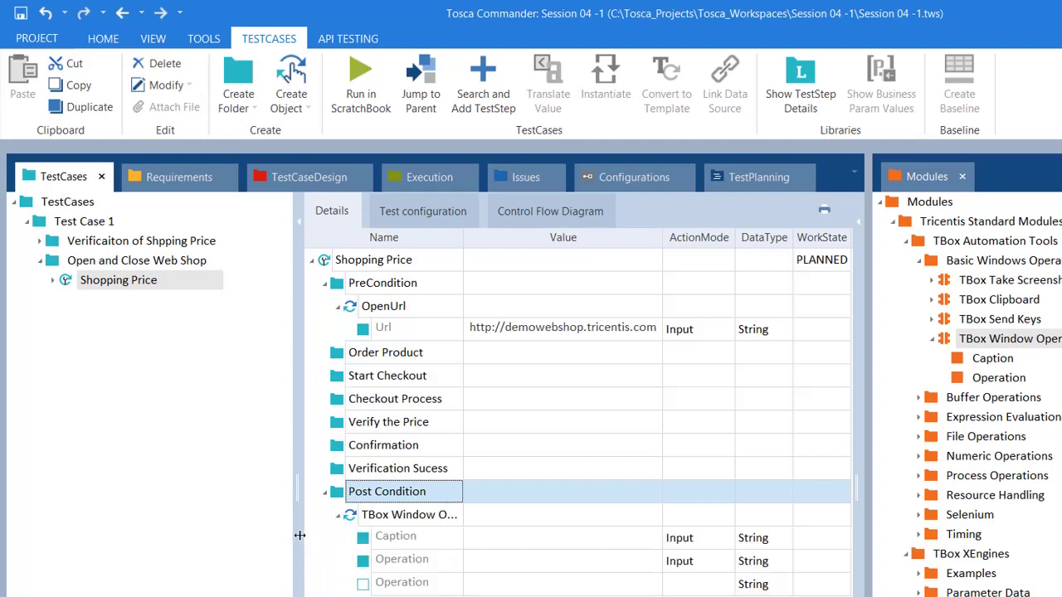
left_click_drag(299, 535, 238, 536)
left_click(492, 544)
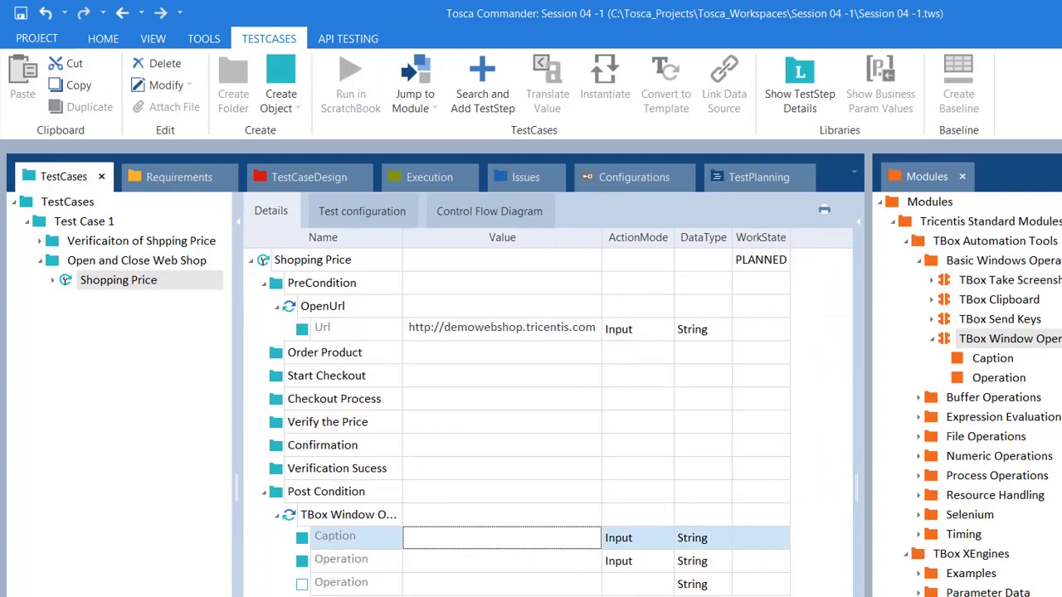
key("alt+Tab")
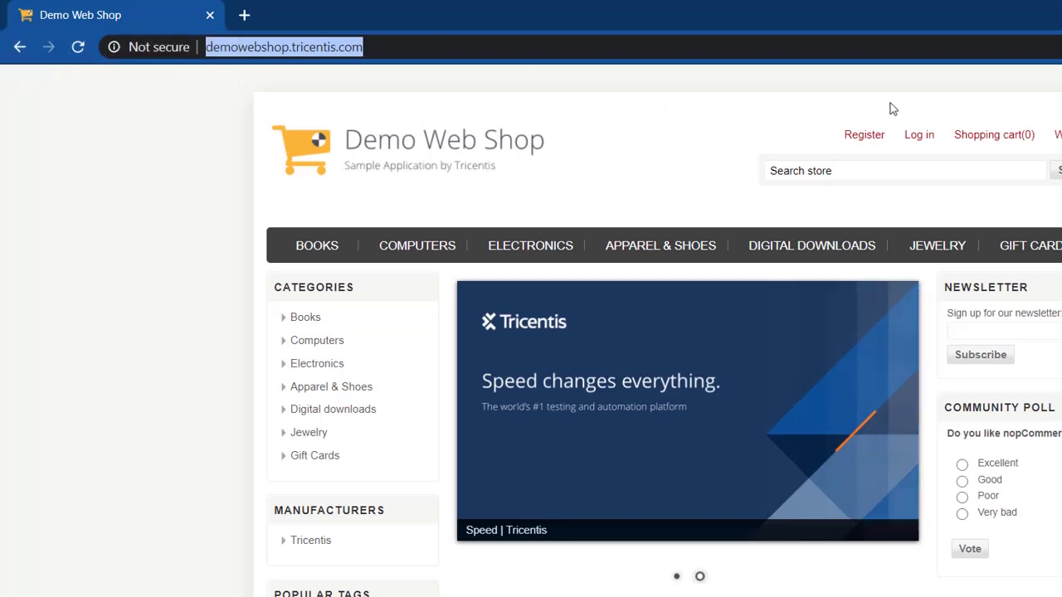
mouse_move(1010, 143)
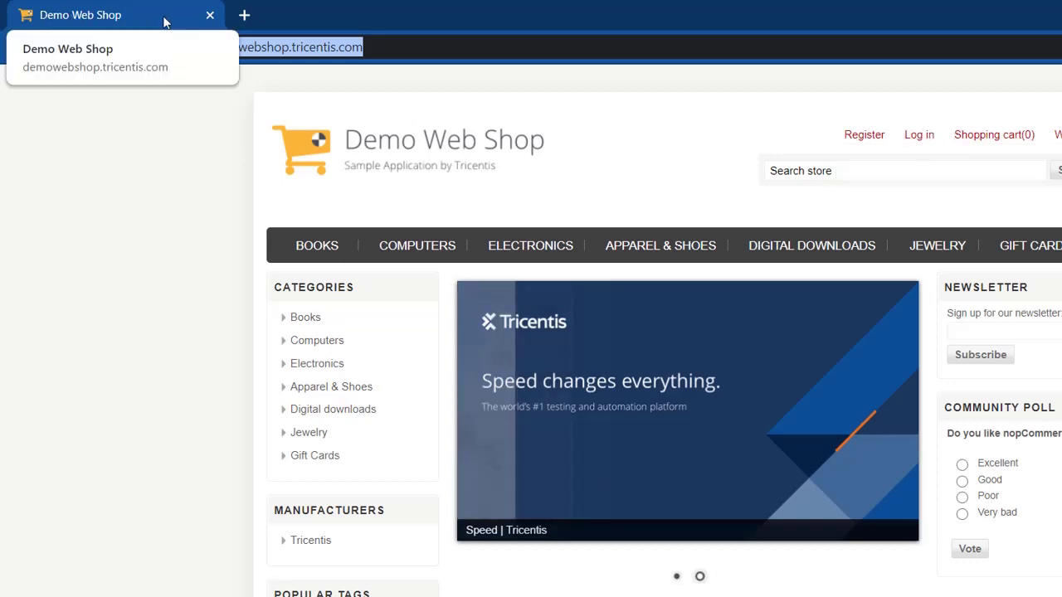
key("alt+Tab")
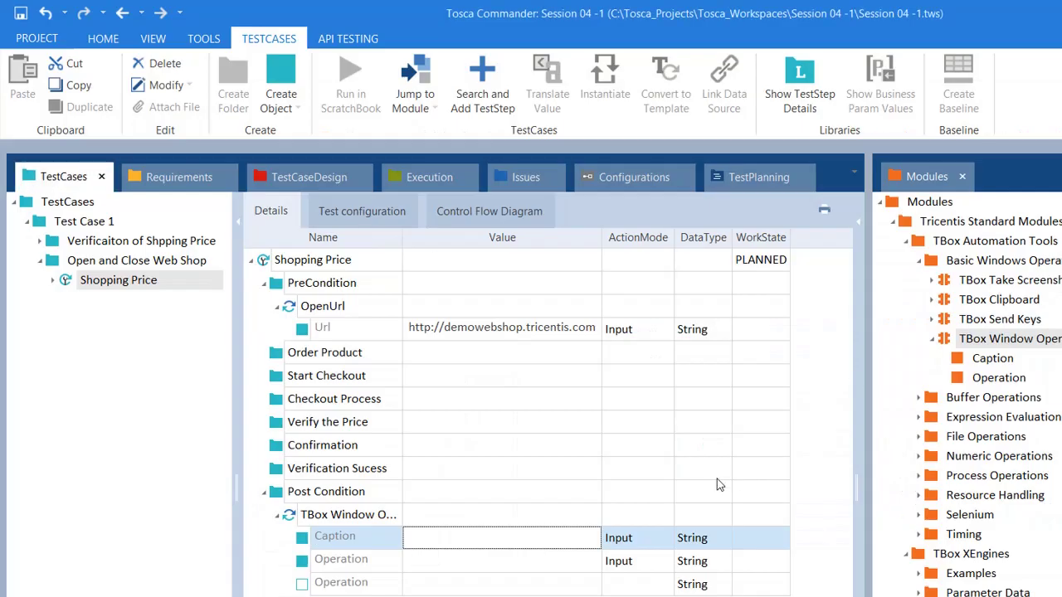
Set the Caption value of the TBox Window Operation test step to Demo*
left_click(477, 538)
type("D")
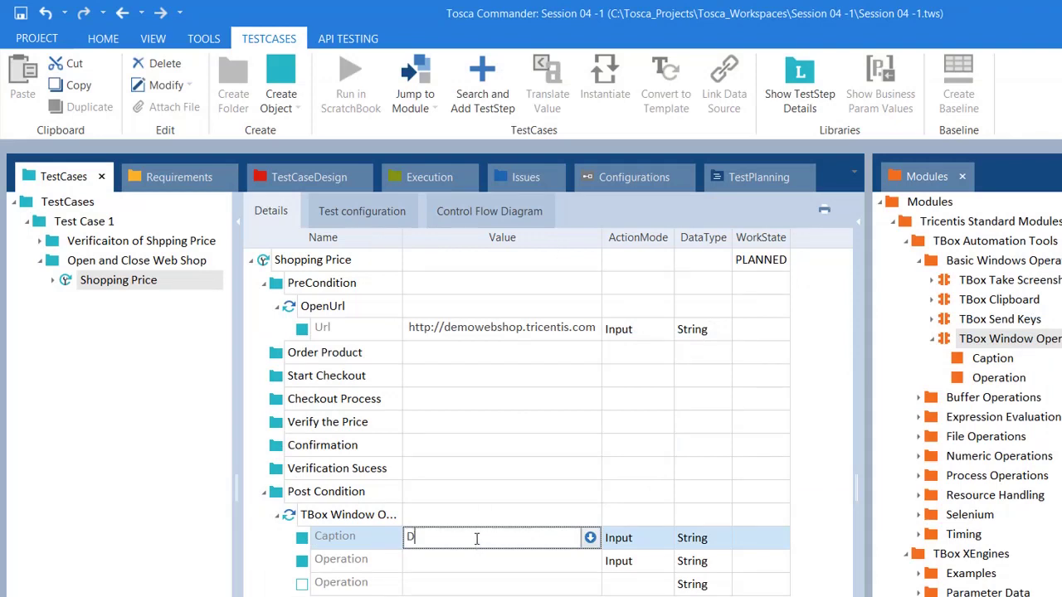
type("emo*")
key("Return")
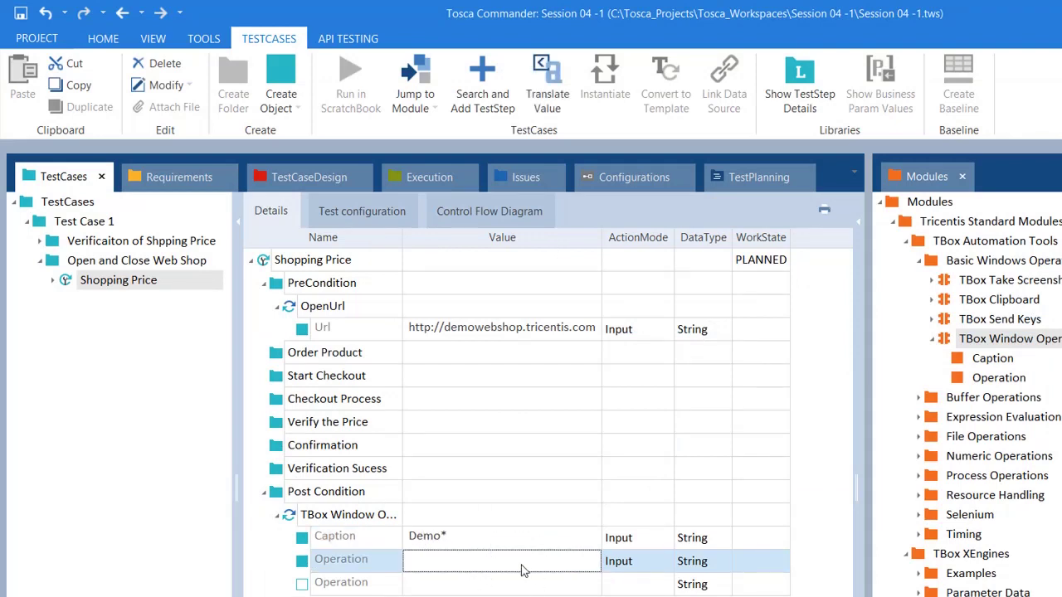
Set the Operation value of the TBox Window Operation test step in Post Condition to Close
left_click(595, 565)
left_click(574, 562)
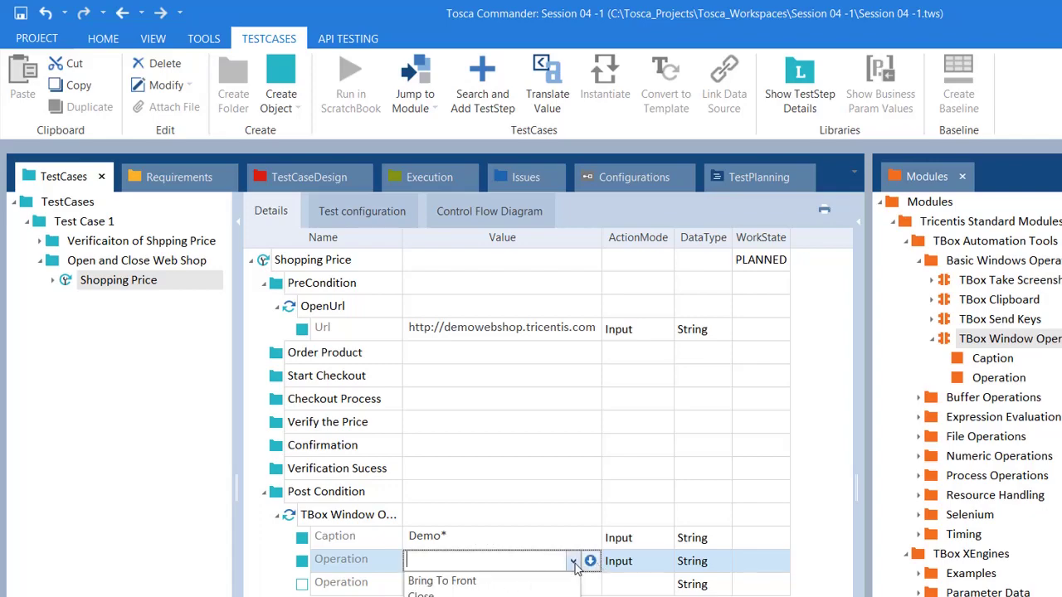
left_click(421, 594)
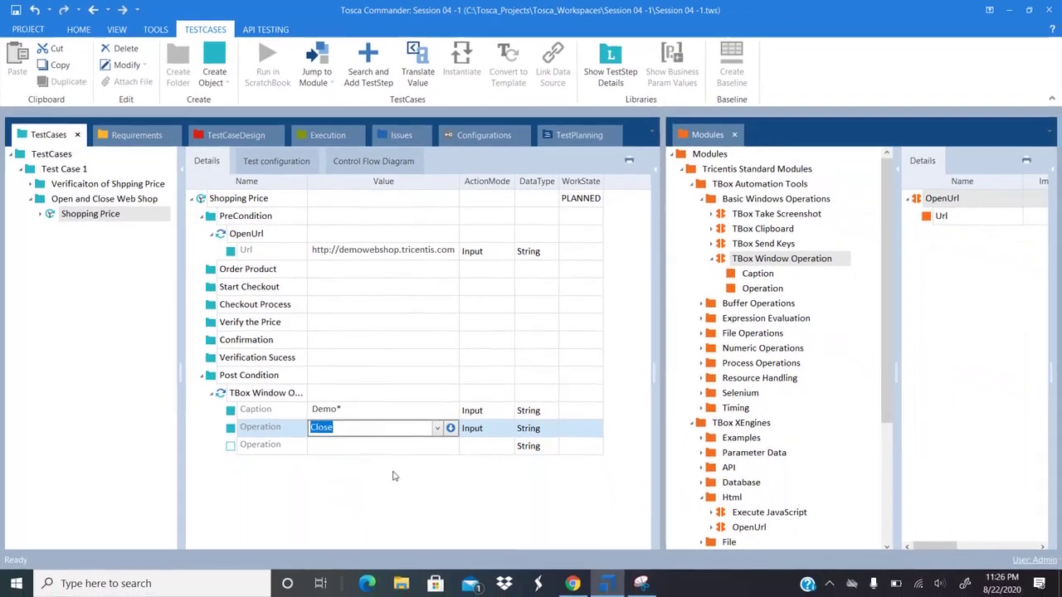
left_click(388, 477)
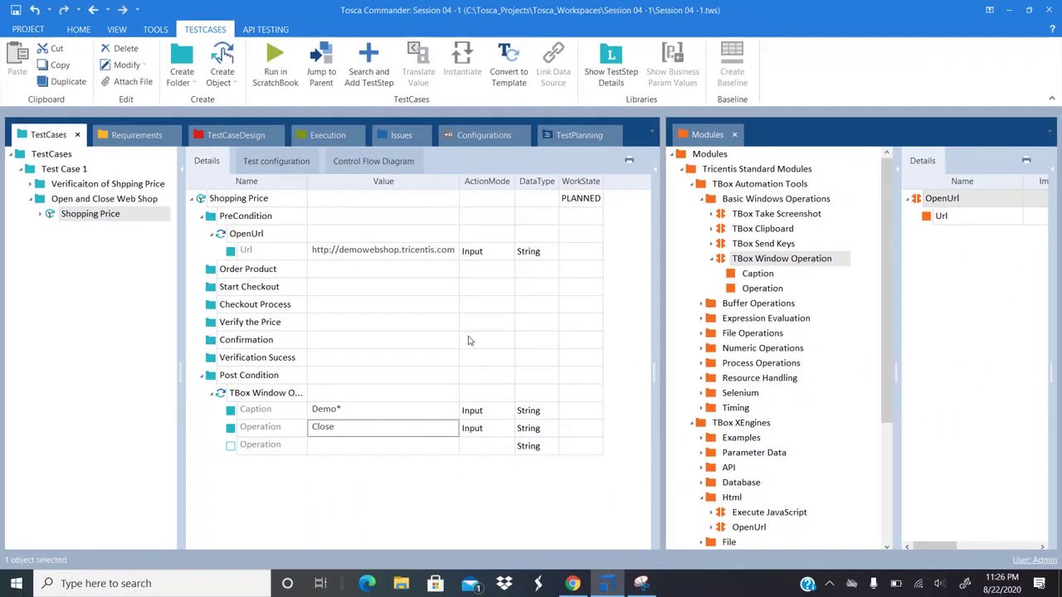
left_click(782, 260)
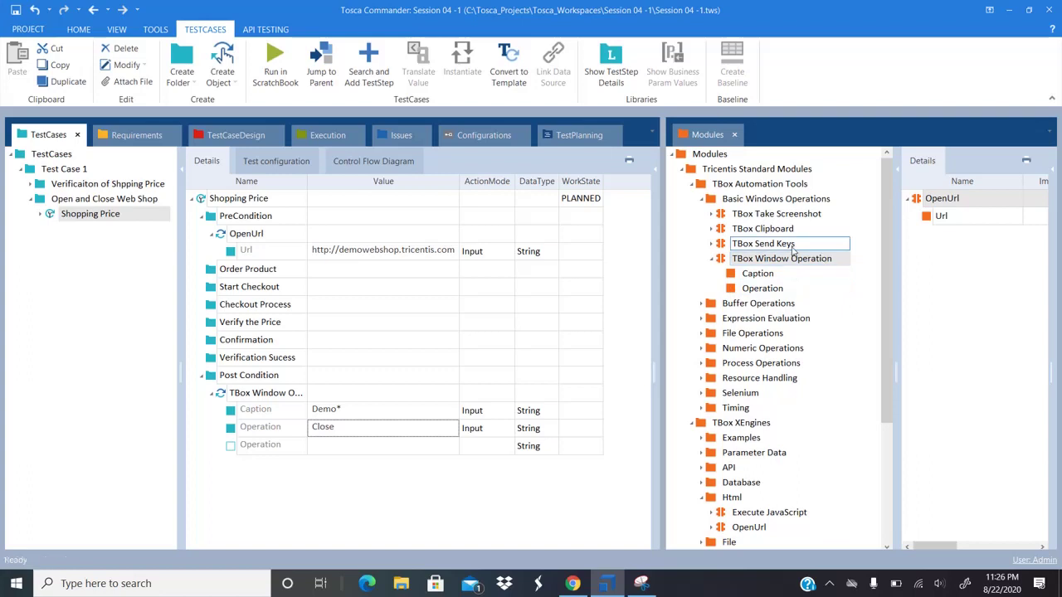
mouse_move(780, 263)
left_mouse_down()
mouse_move(368, 262)
mouse_move(796, 271)
left_mouse_up()
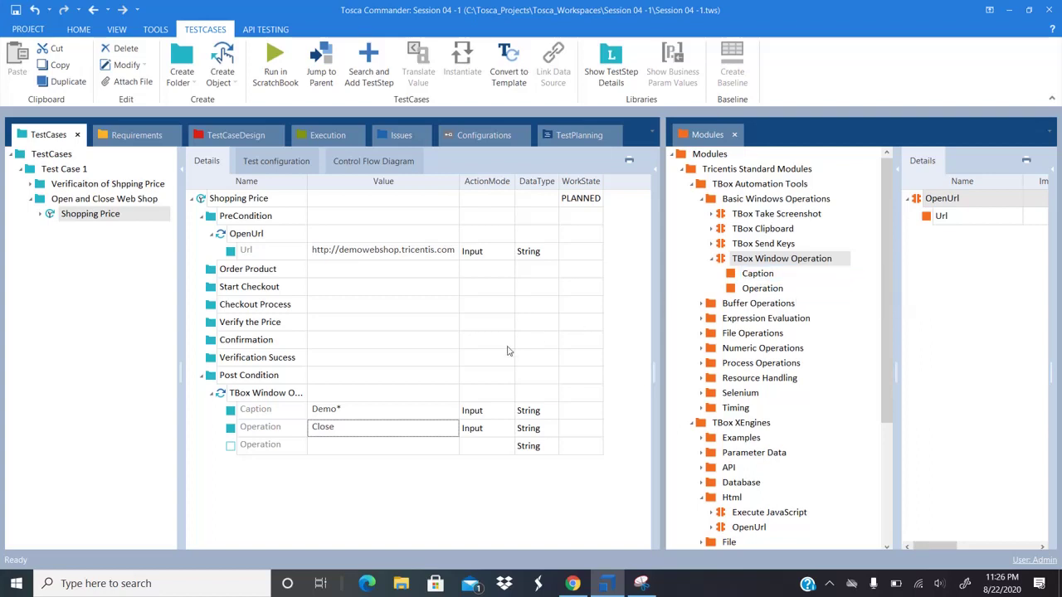
Switch to Chrome to view the Demo Web Shop page, return to Tosca Commander, and preview the open Chrome window
key("alt+Tab")
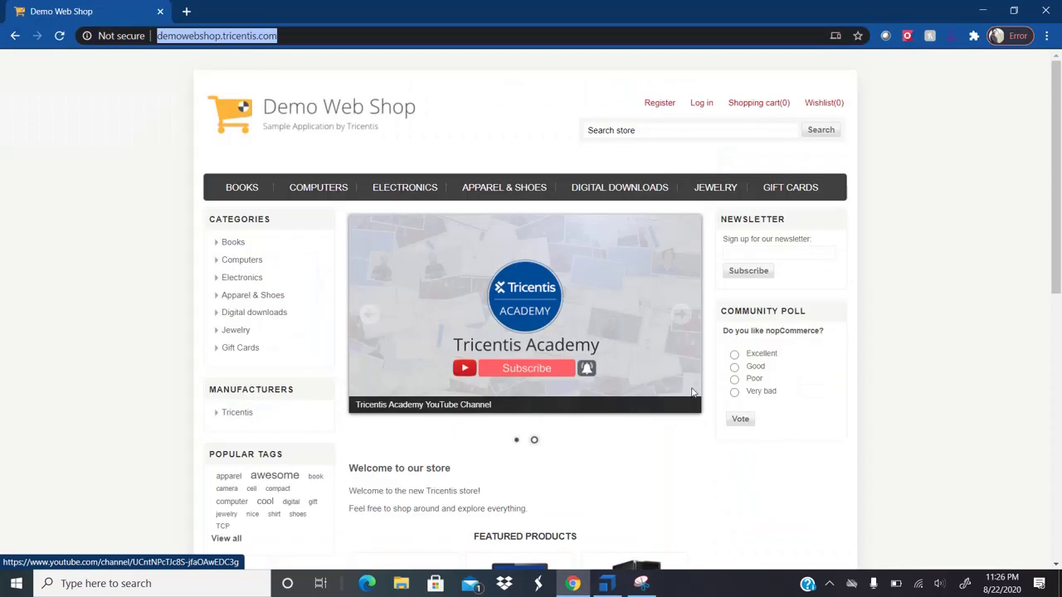
key("alt+Tab")
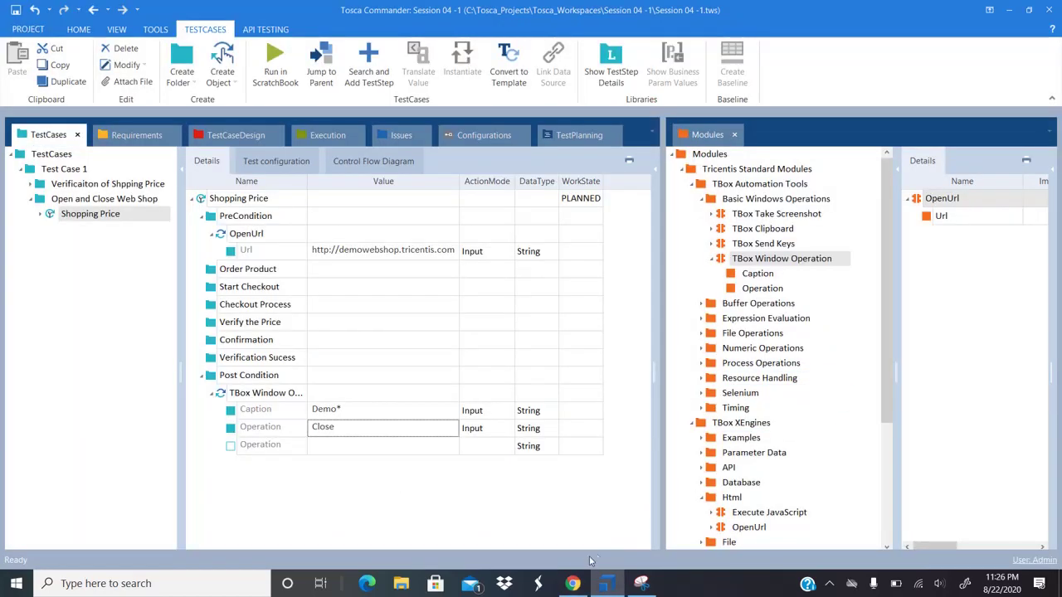
mouse_move(573, 584)
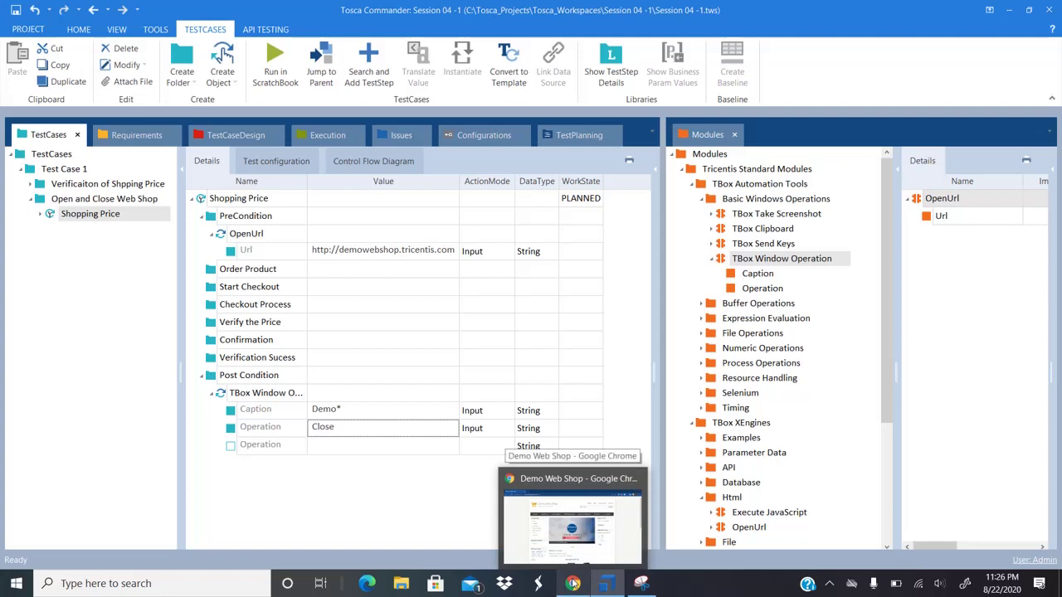